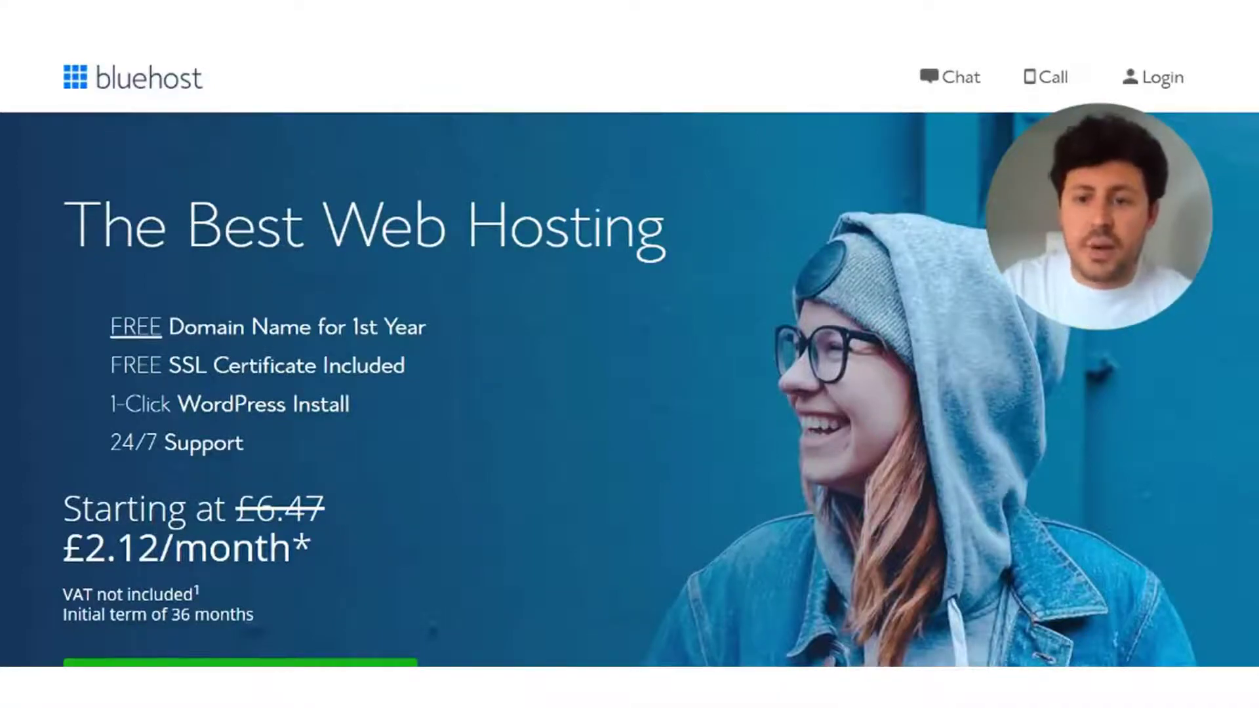
# Compare the hosting plans and select Choice Plus for unlimited email accounts and storage
pyautogui.scroll(-5, 479, 211)
pyautogui.scroll(1, 459, 255)
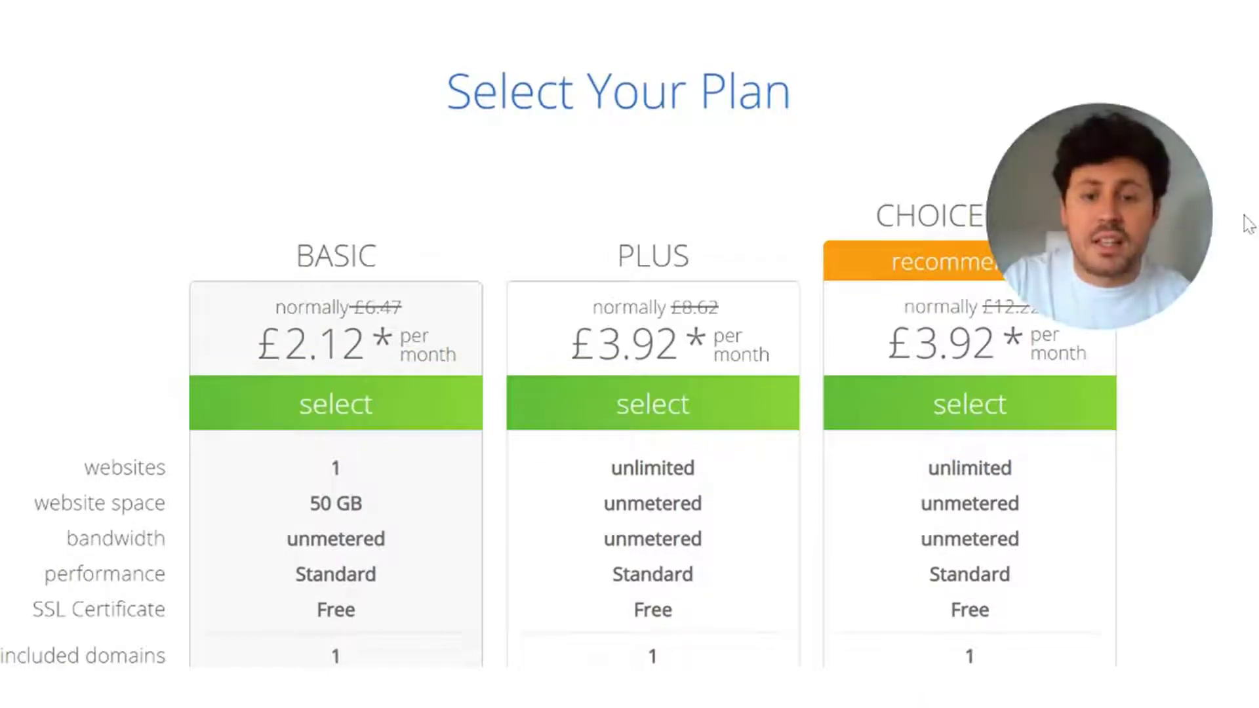
pyautogui.scroll(-3, 1246, 223)
pyautogui.scroll(3, 1252, 255)
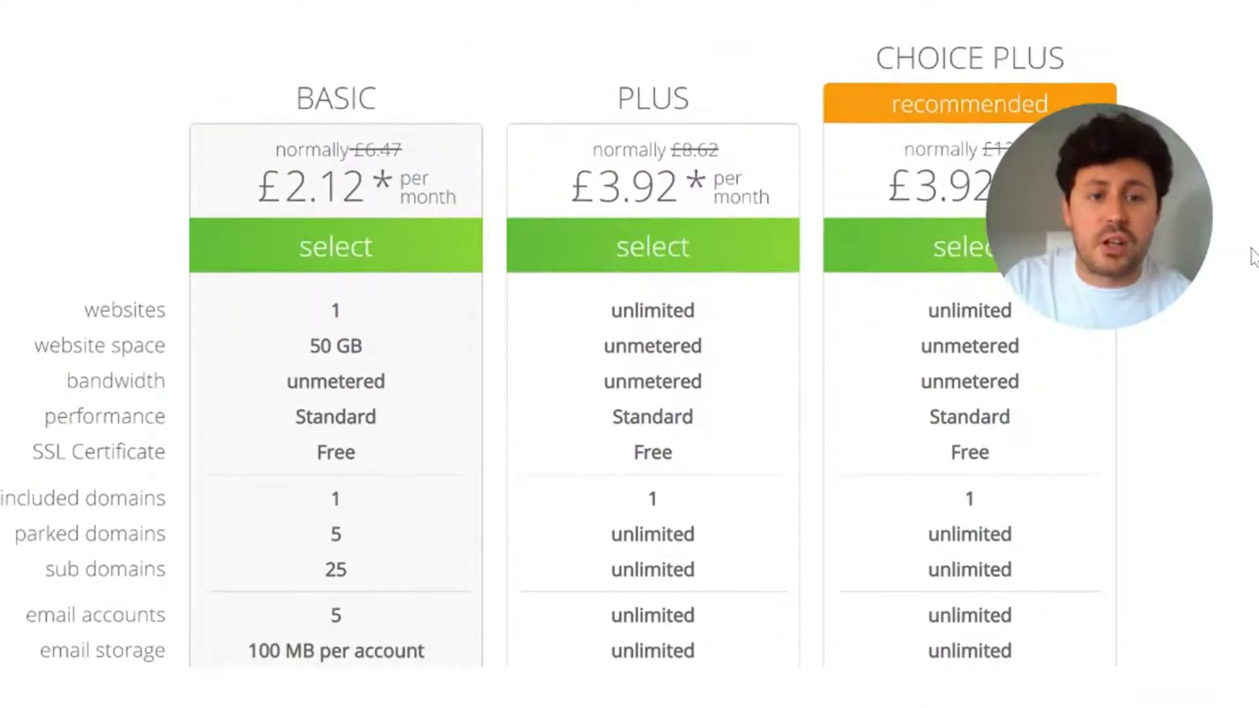
pyautogui.scroll(-1, 1252, 256)
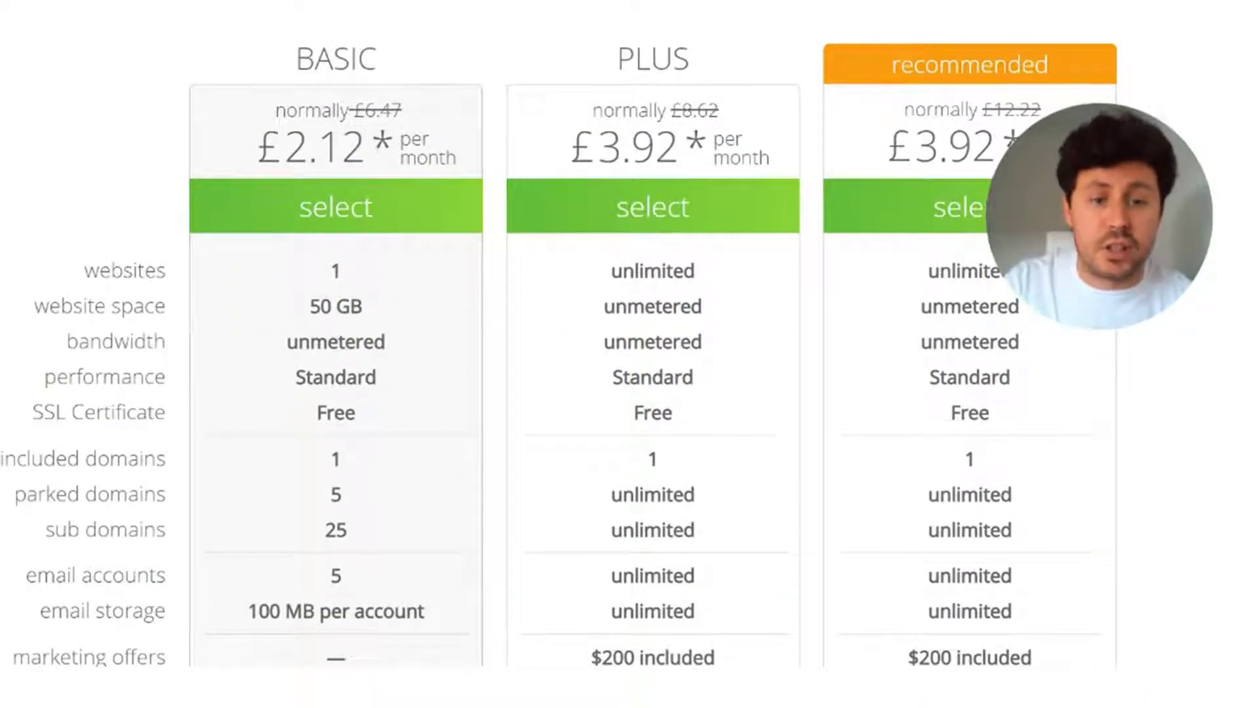
pyautogui.scroll(-3, 559, 355)
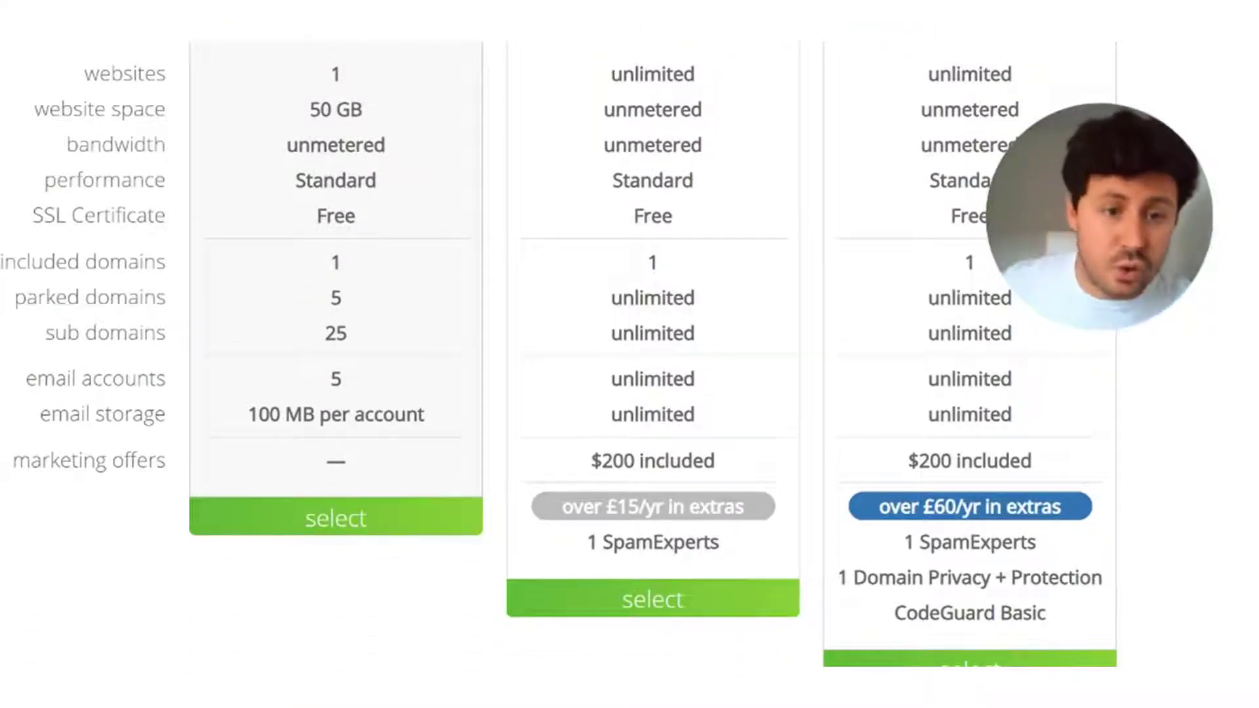
pyautogui.scroll(3, 558, 354)
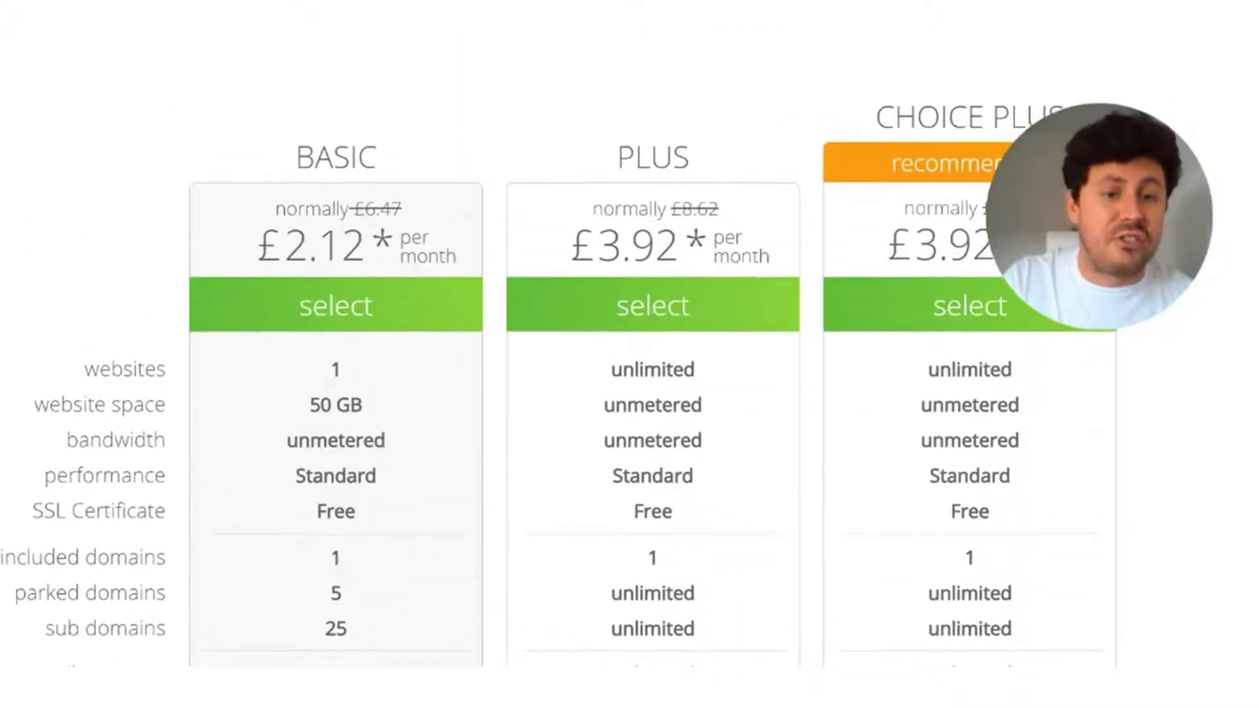
pyautogui.scroll(-2, 559, 354)
pyautogui.scroll(-4, 629, 354)
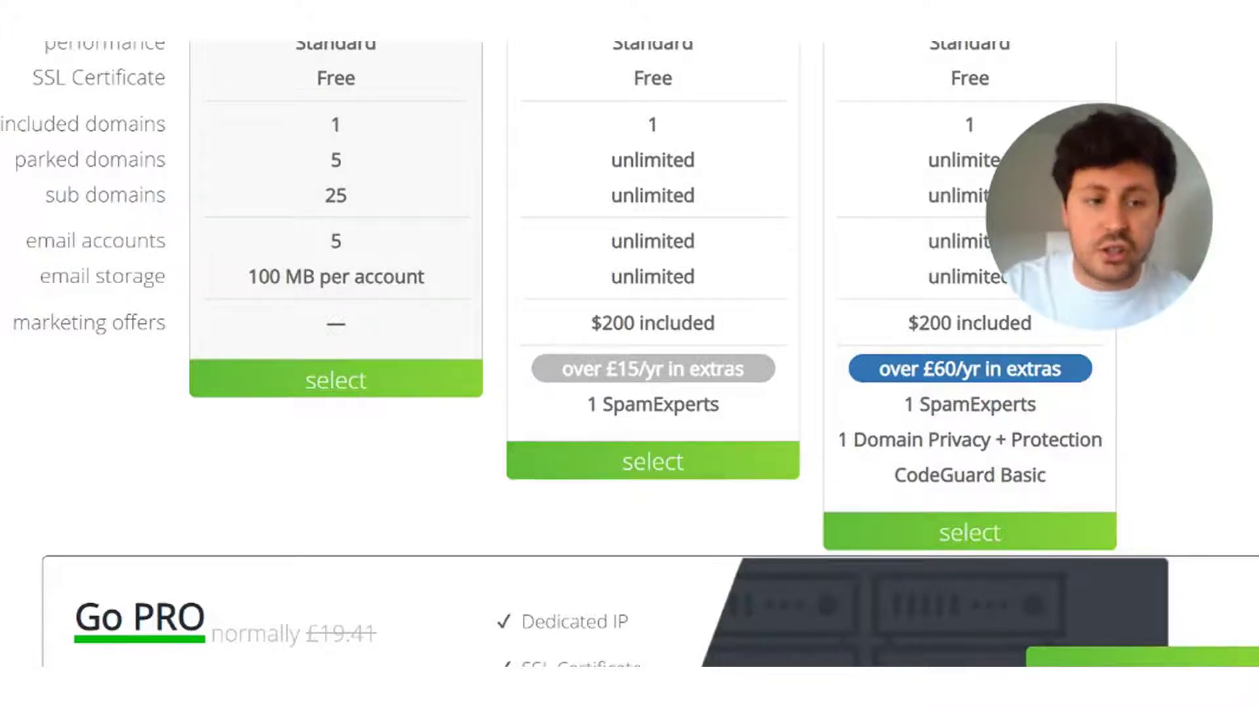
pyautogui.scroll(2, 629, 354)
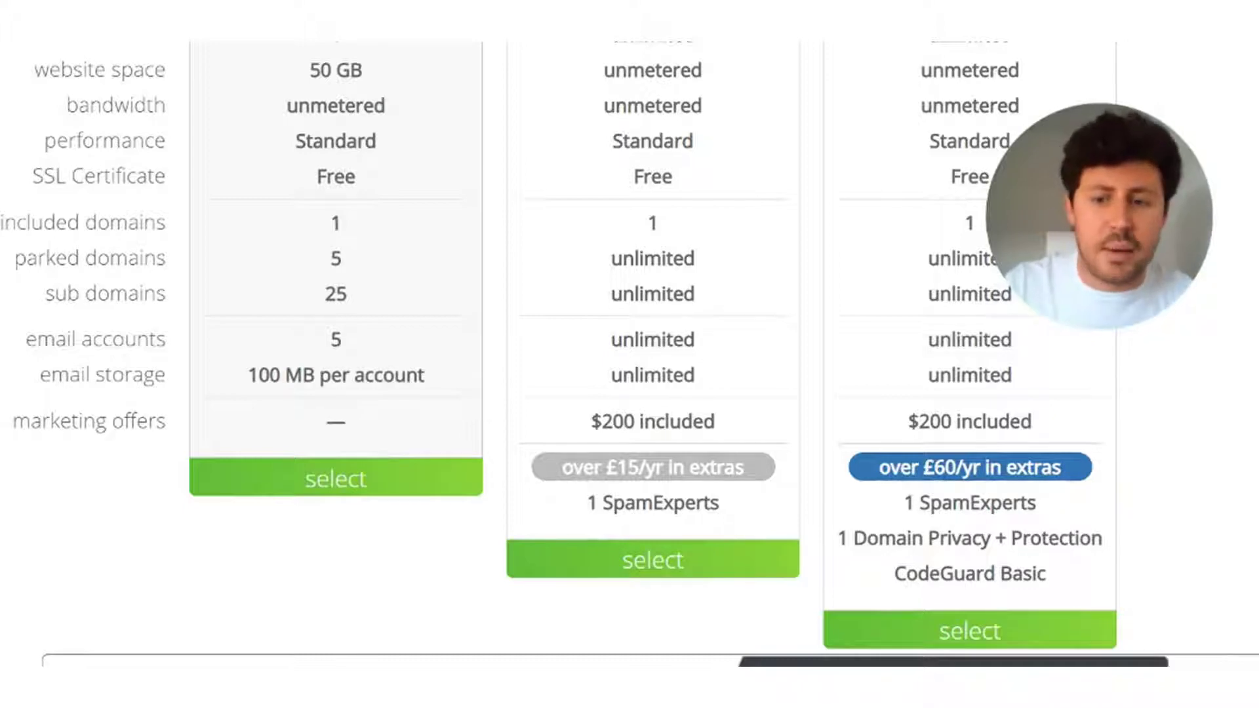
pyautogui.scroll(-2, 629, 354)
pyautogui.scroll(-5, 936, 435)
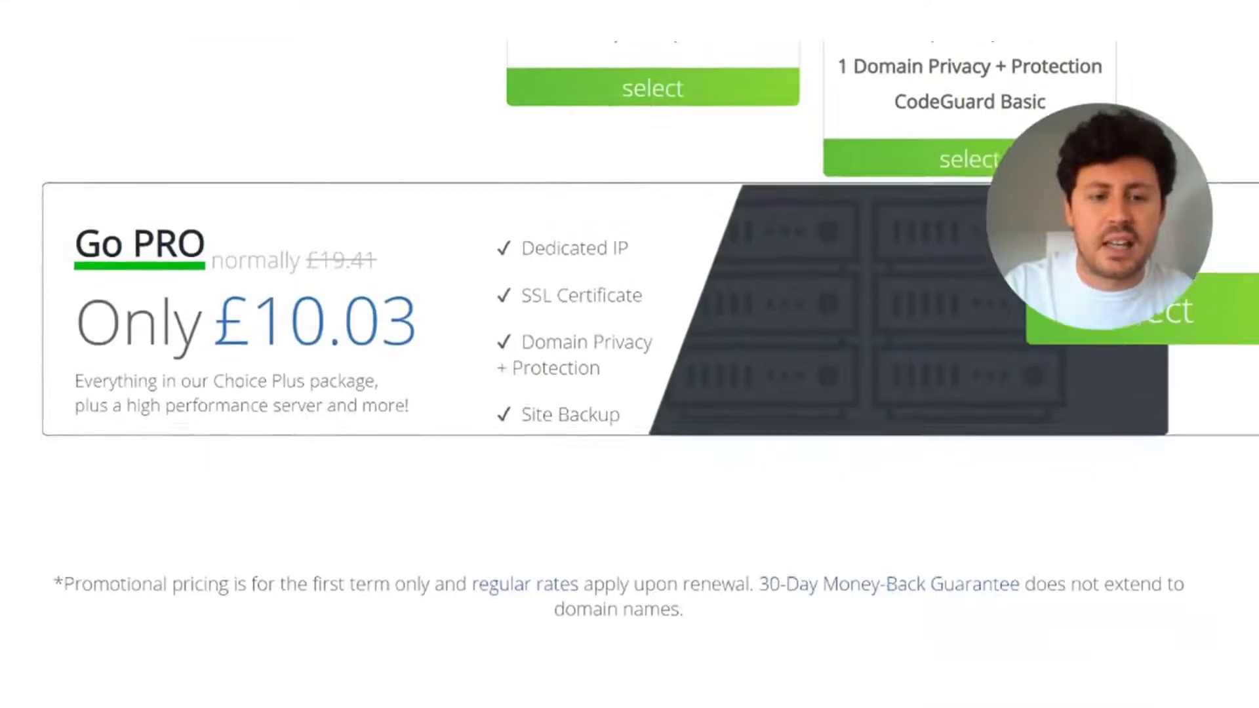
pyautogui.scroll(4, 935, 436)
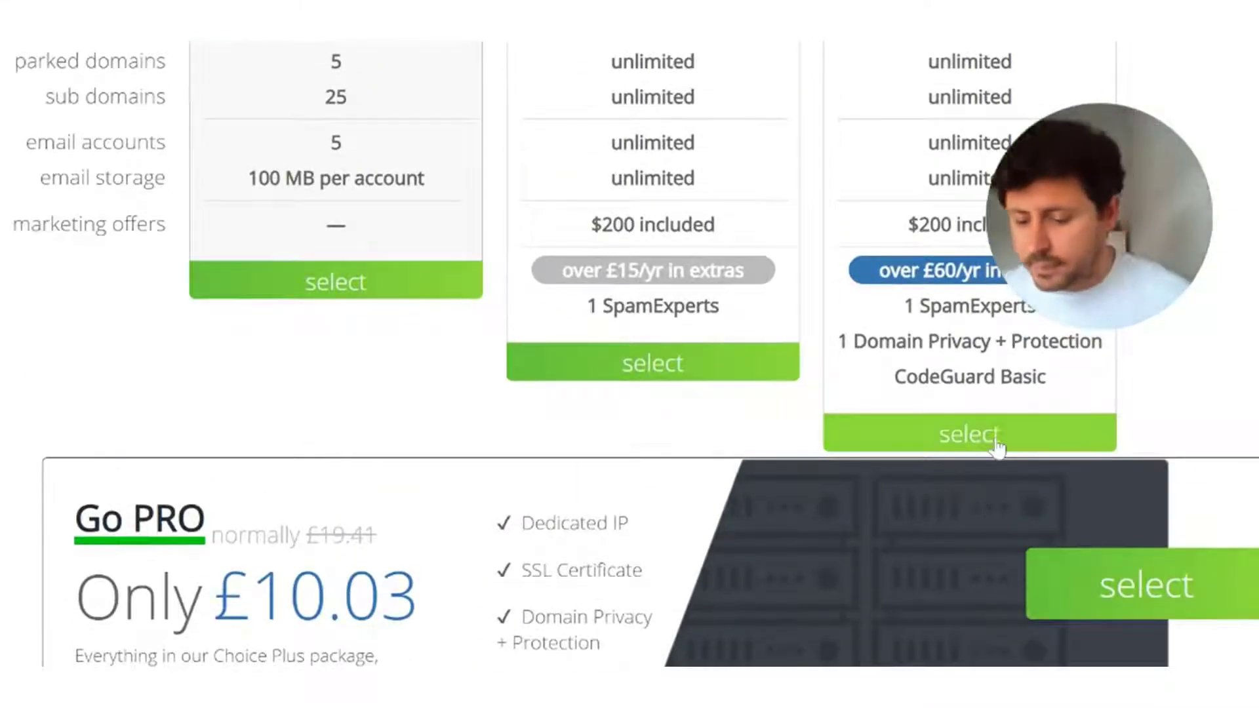
pyautogui.click(969, 434)
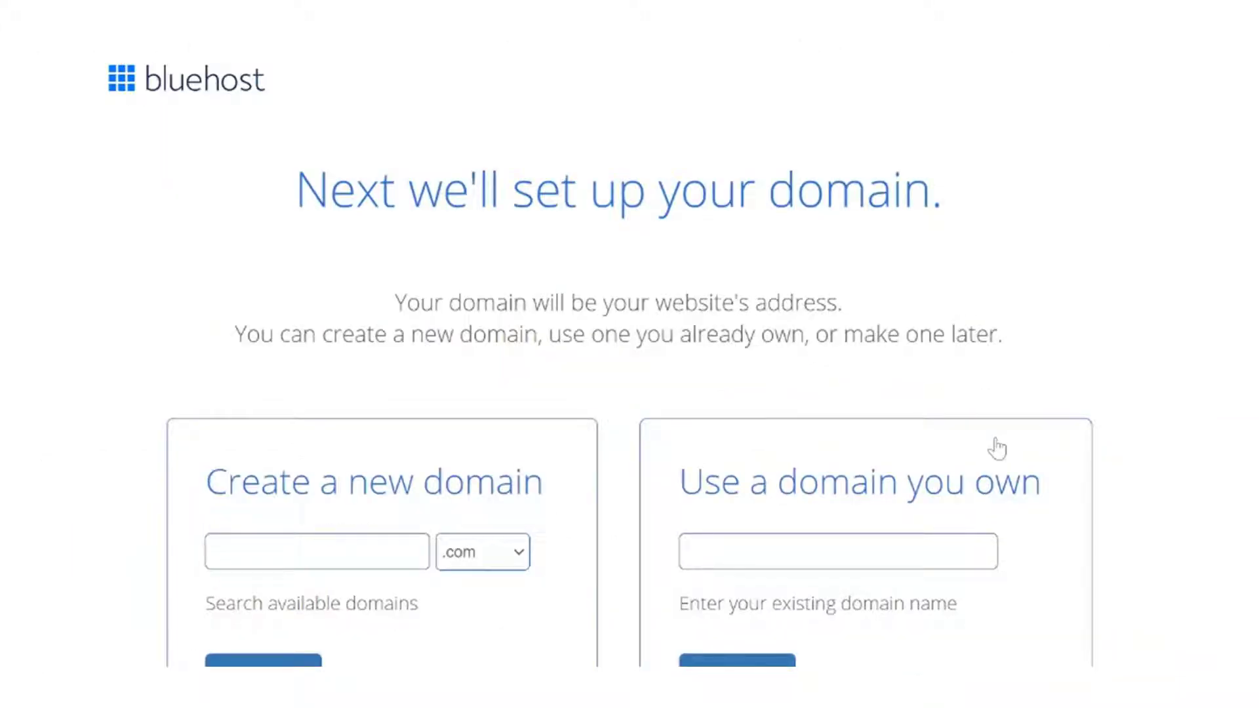
# Enter getcrisps as a new domain and switch its ending to .co.uk
pyautogui.scroll(-1, 1237, 203)
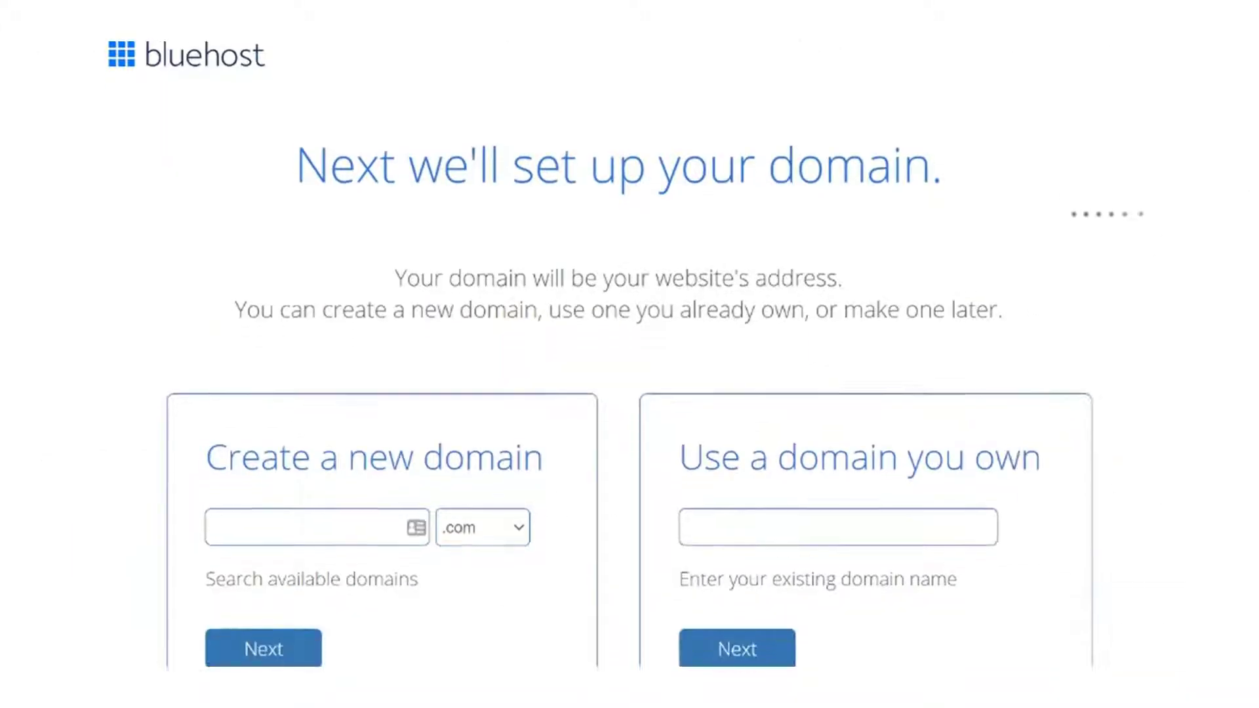
pyautogui.scroll(-2, 630, 393)
pyautogui.scroll(1, 630, 393)
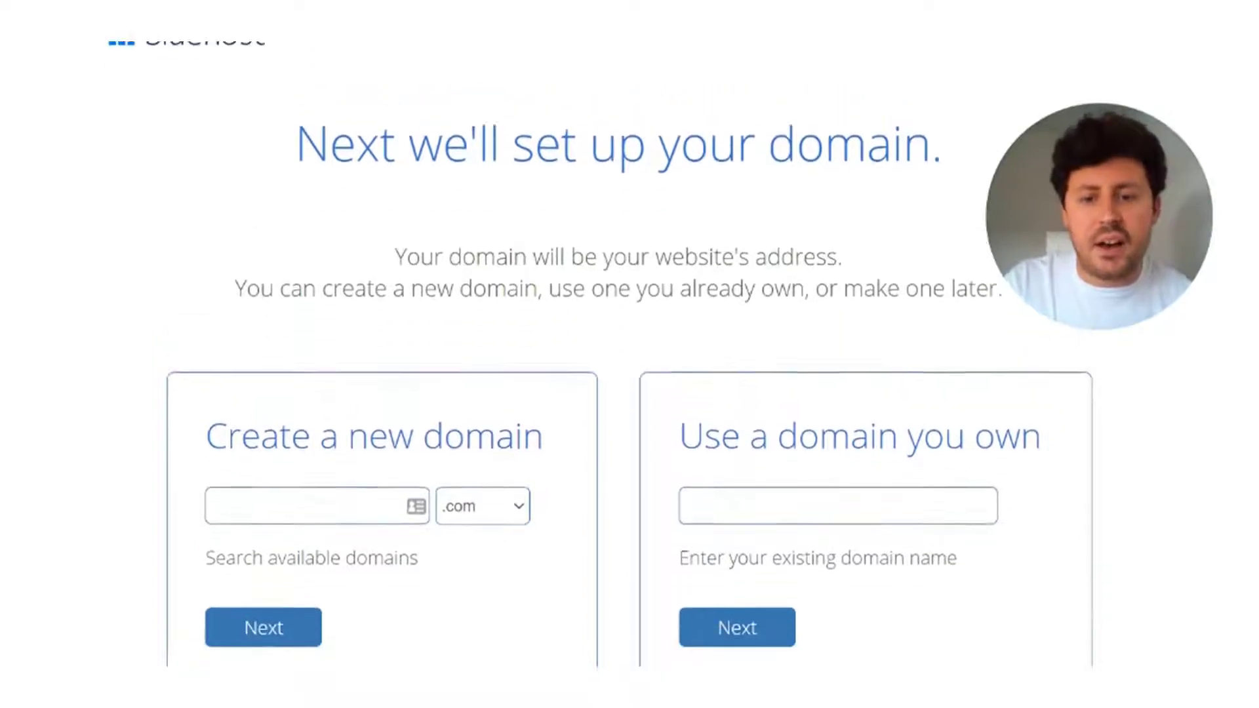
pyautogui.scroll(-2, 629, 393)
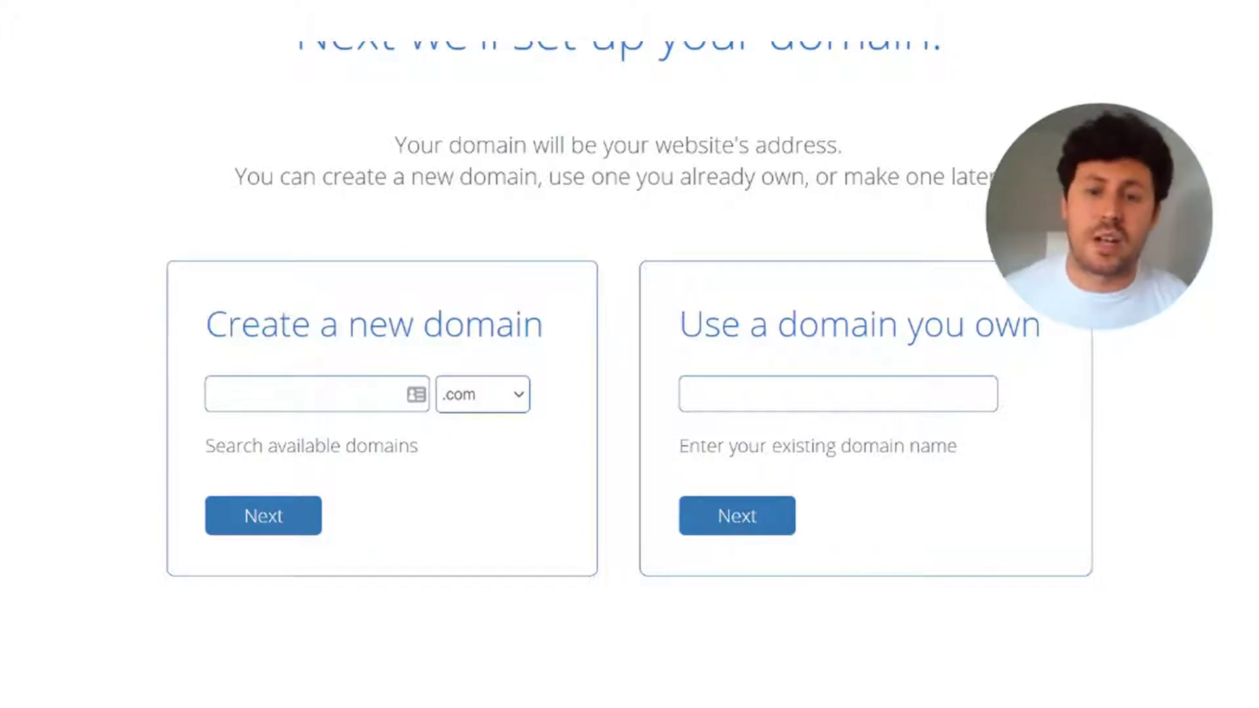
pyautogui.click(413, 394)
pyautogui.write('getcrisps')
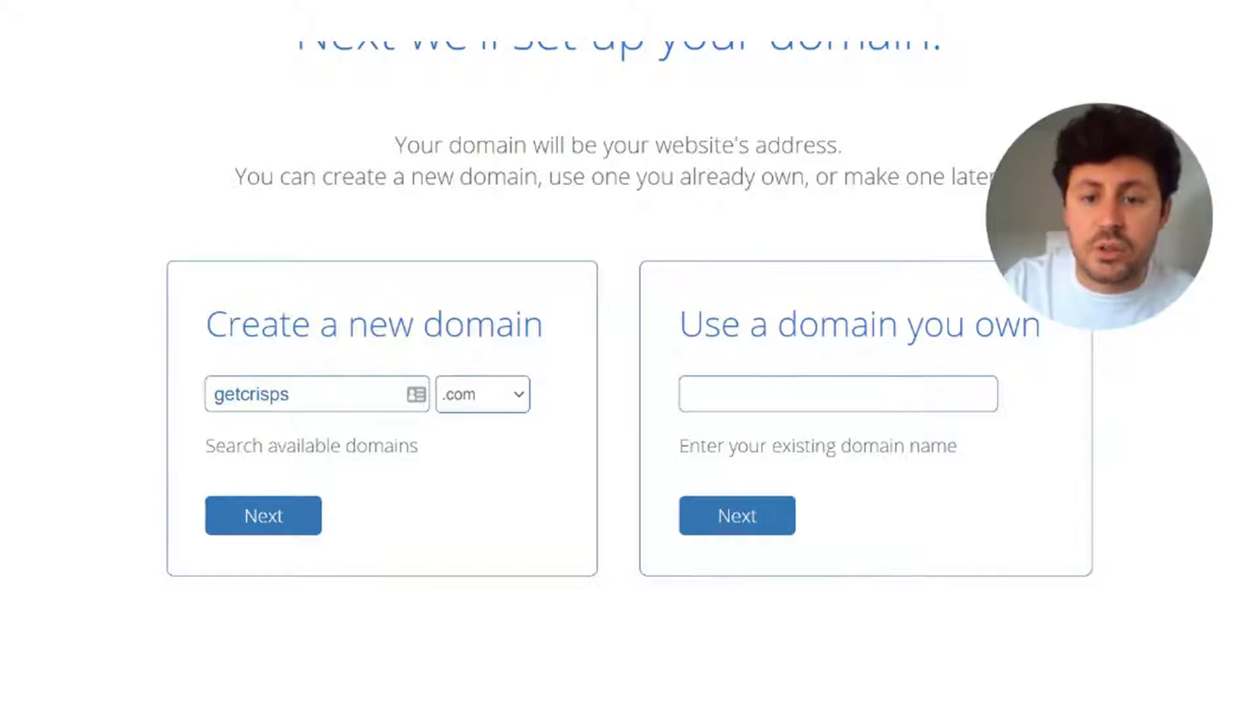
pyautogui.press('Down')
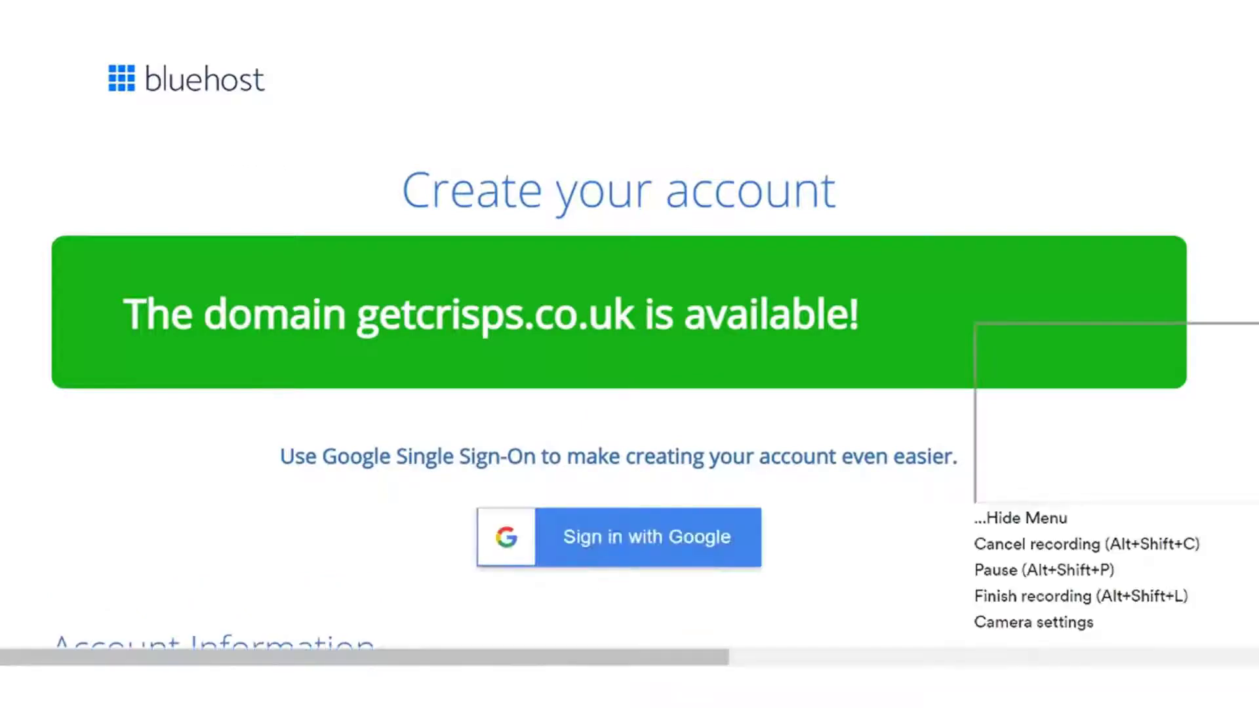
pyautogui.scroll(-3, 888, 140)
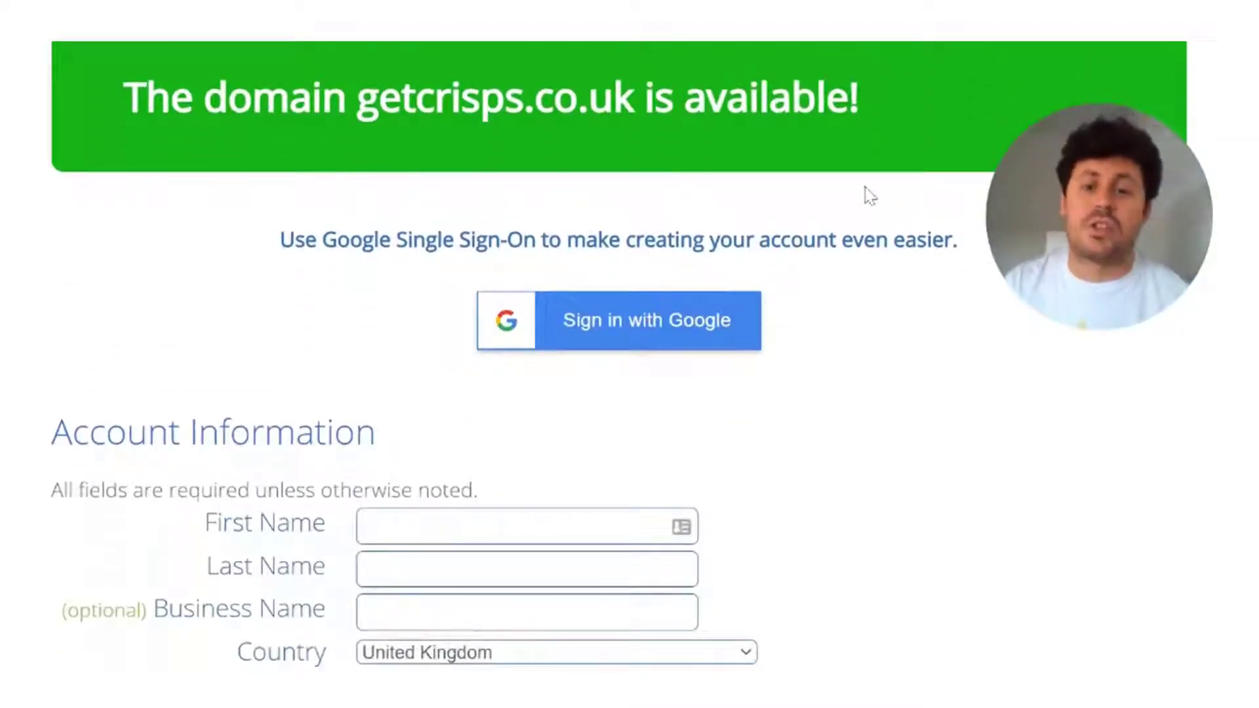
pyautogui.scroll(-1, 851, 216)
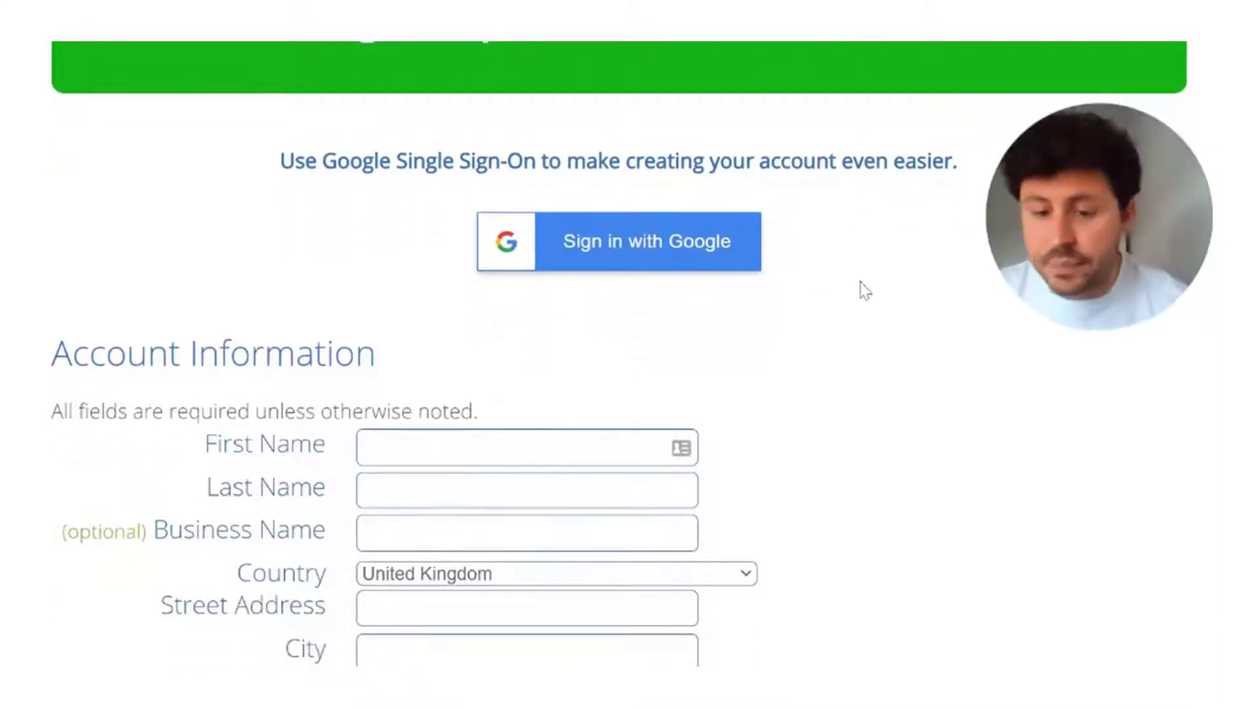
pyautogui.scroll(-2, 921, 342)
pyautogui.scroll(-5, 921, 346)
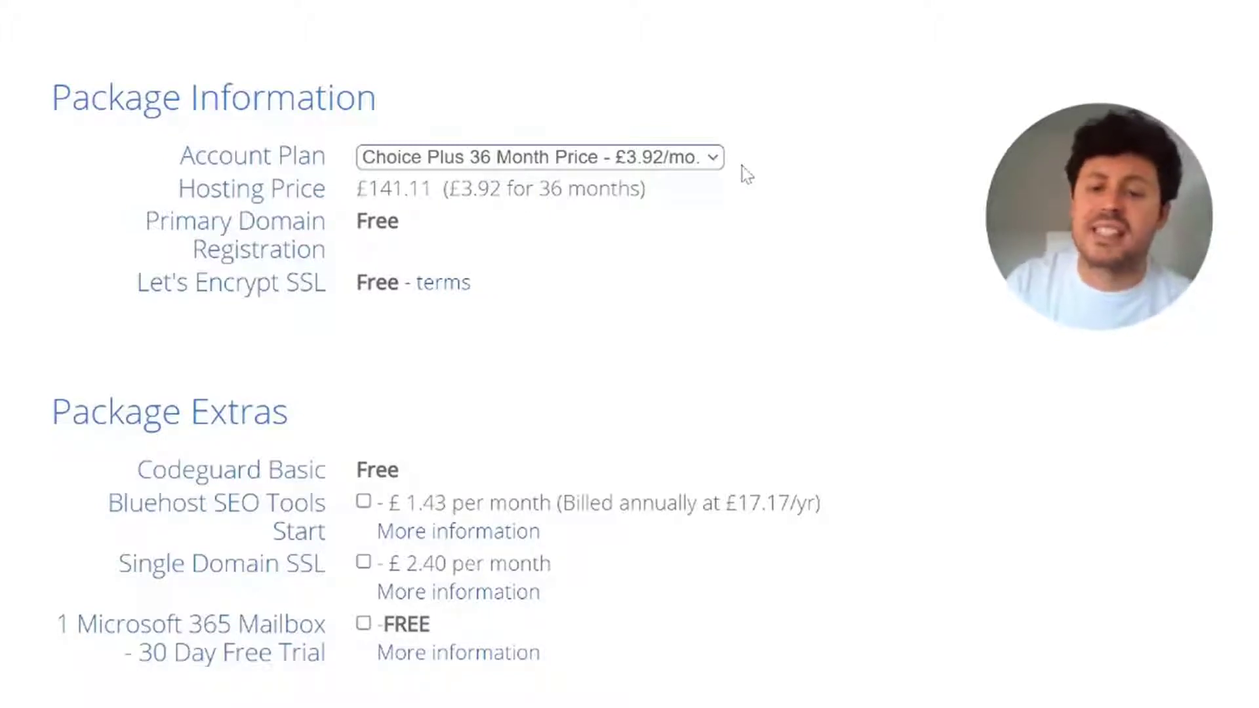
pyautogui.scroll(-1, 770, 238)
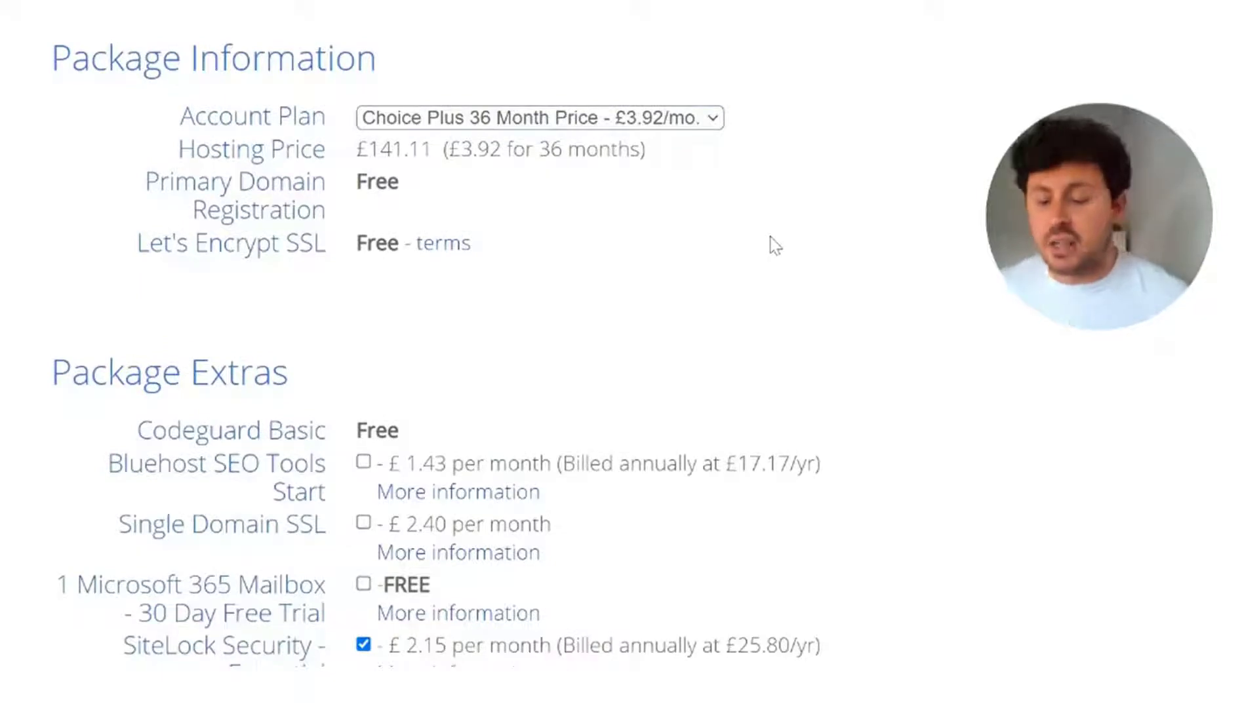
pyautogui.scroll(-5, 773, 244)
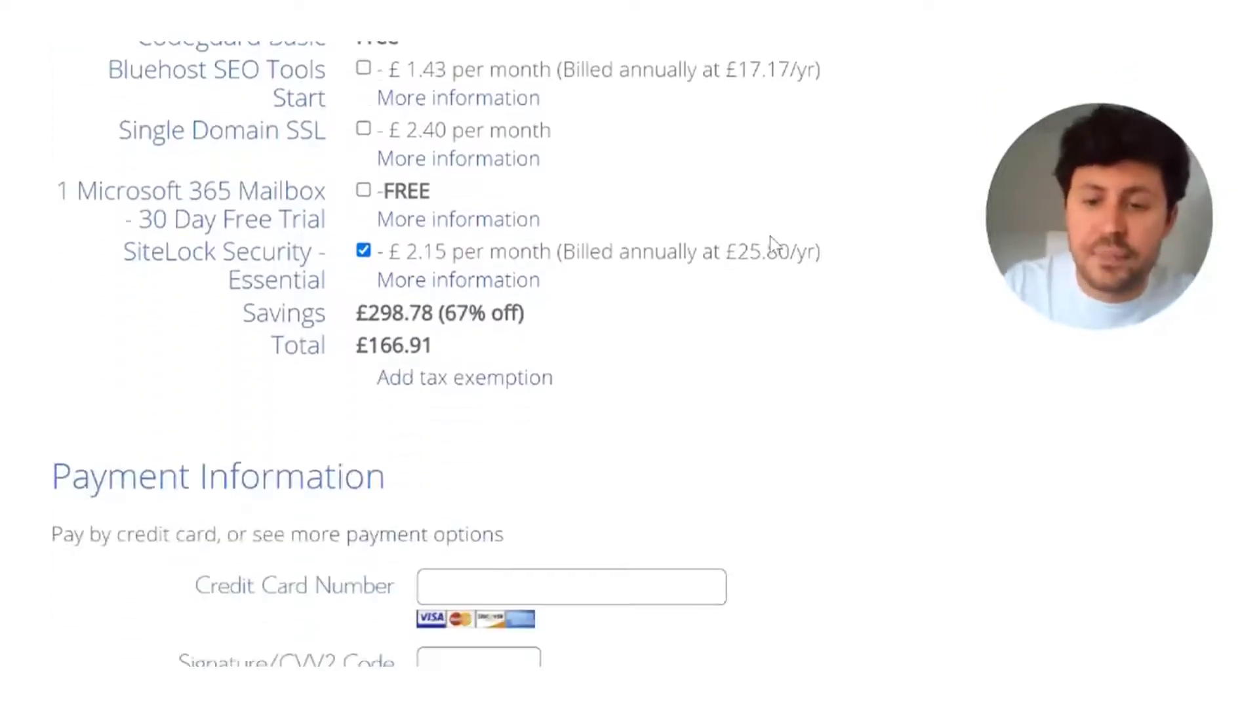
pyautogui.scroll(2, 578, 241)
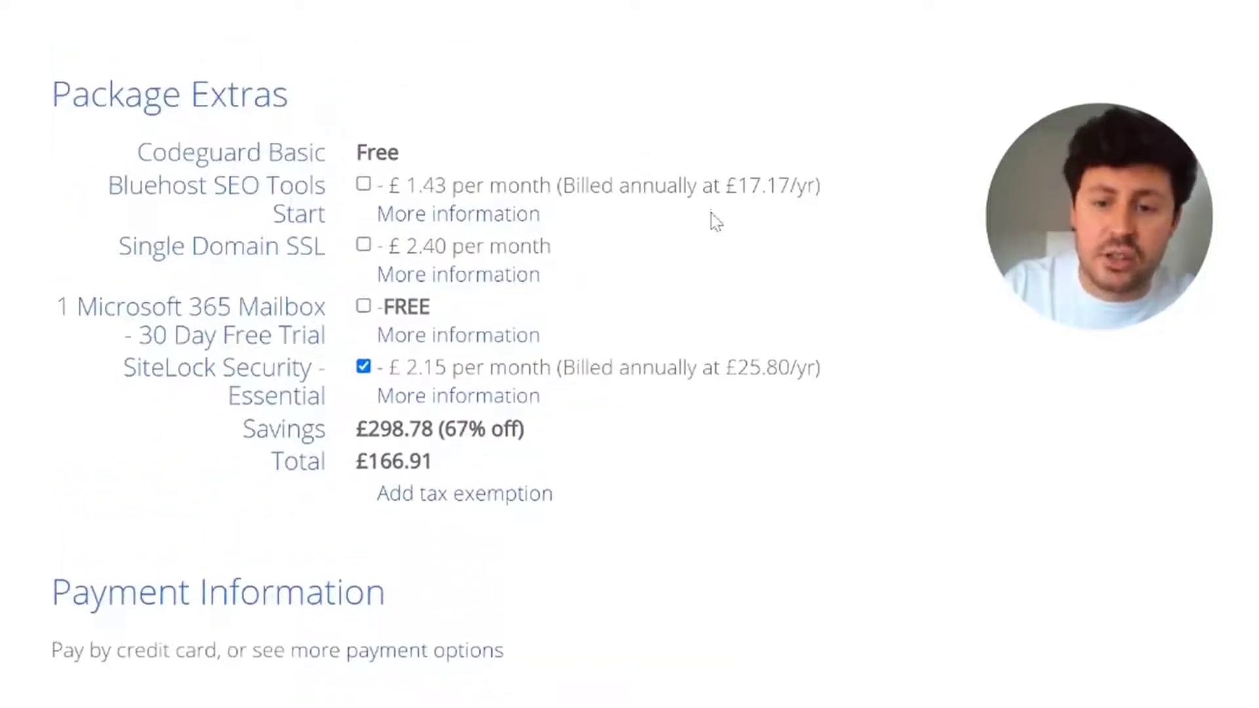
pyautogui.scroll(-1, 711, 219)
pyautogui.scroll(-5, 792, 262)
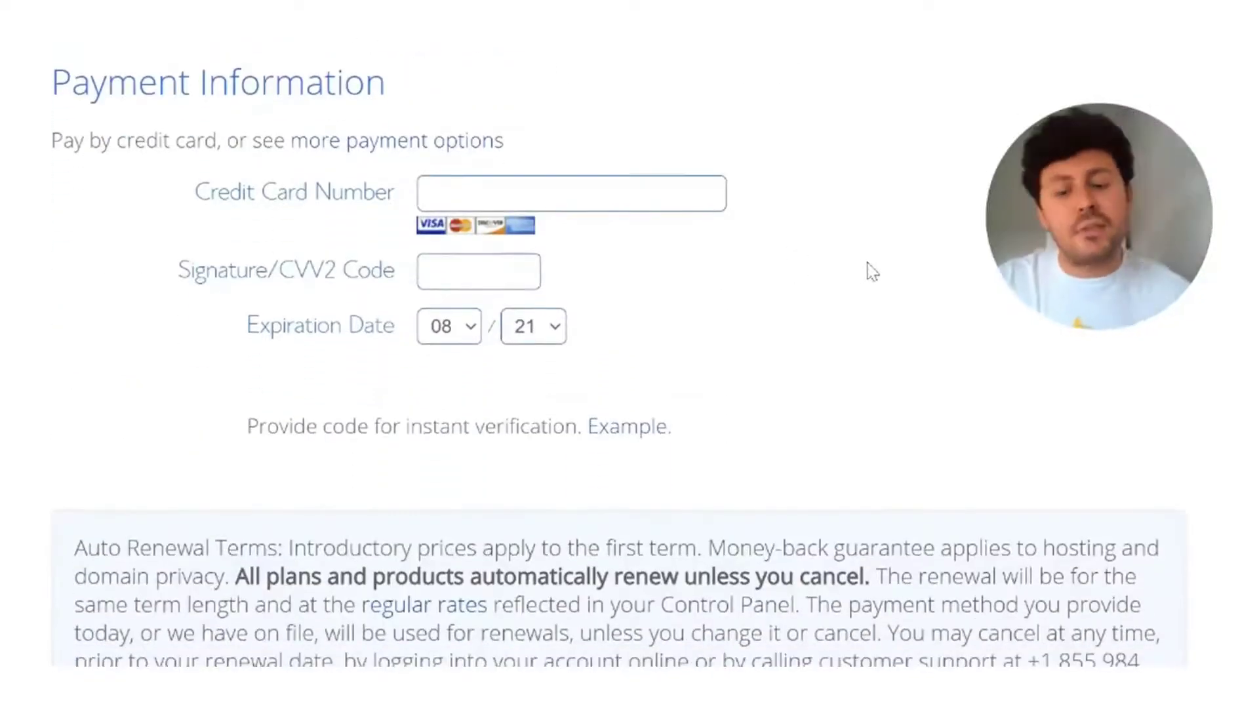
pyautogui.scroll(-6, 839, 229)
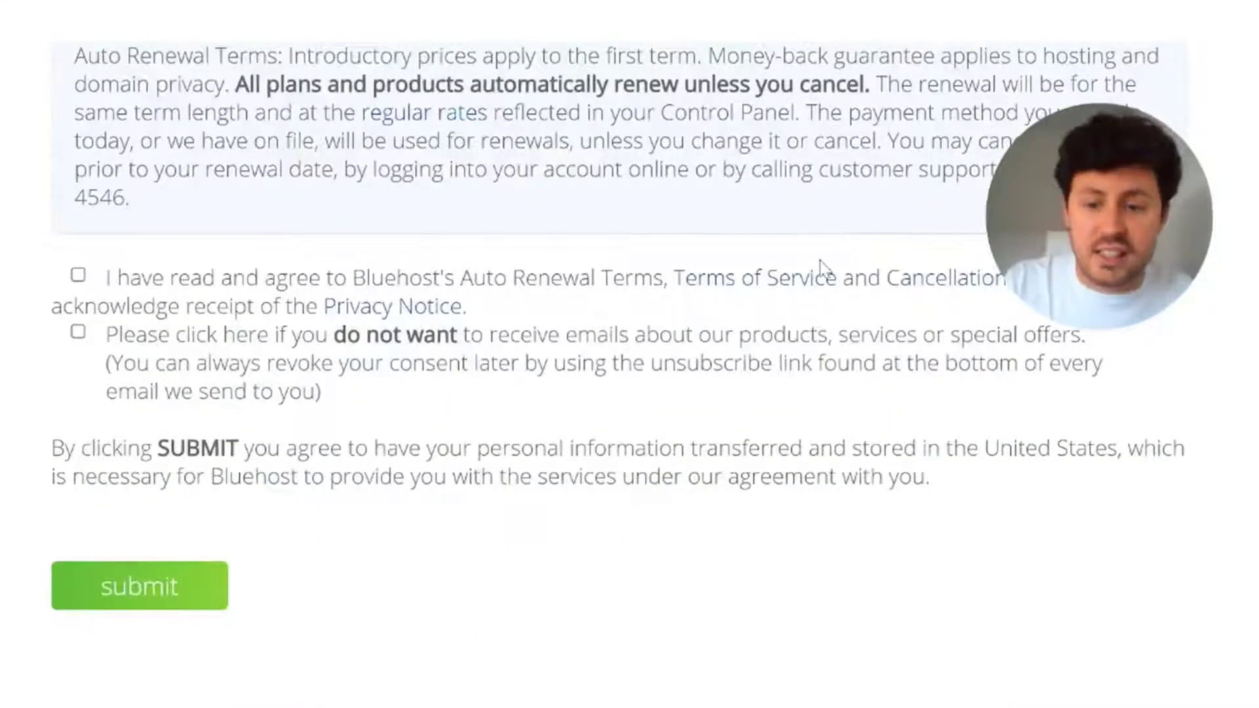
pyautogui.scroll(-5, 807, 297)
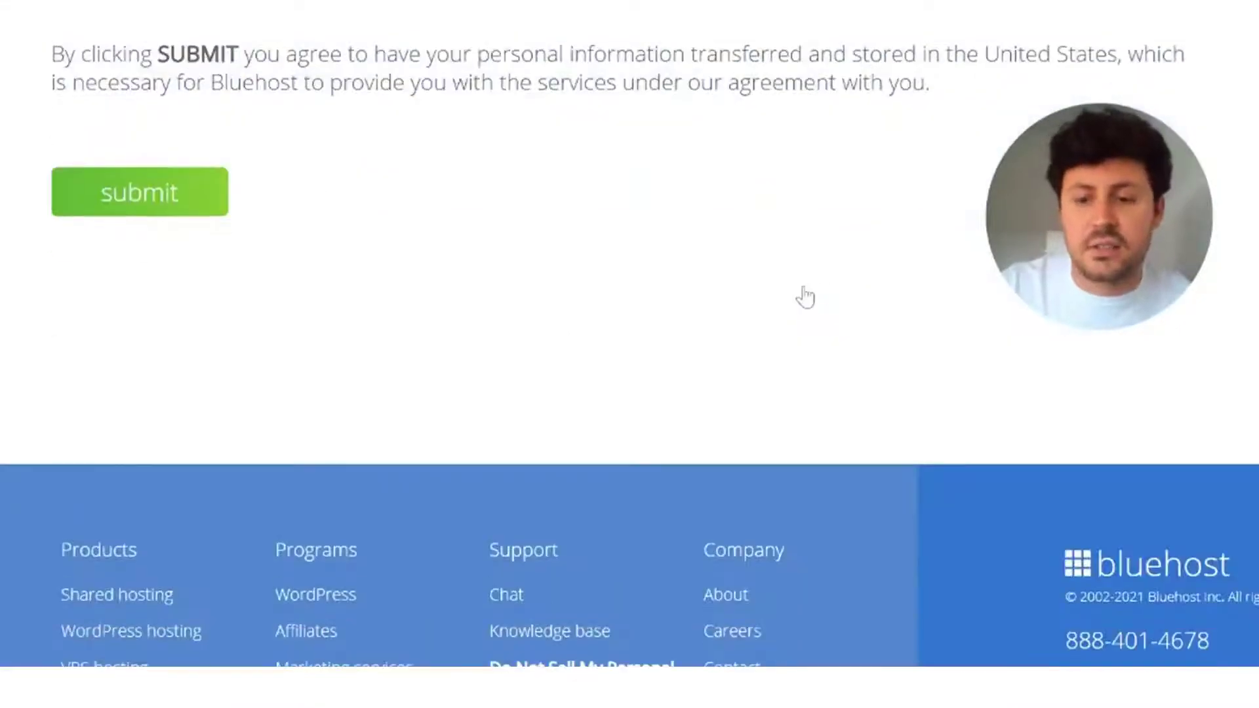
pyautogui.scroll(2, 805, 297)
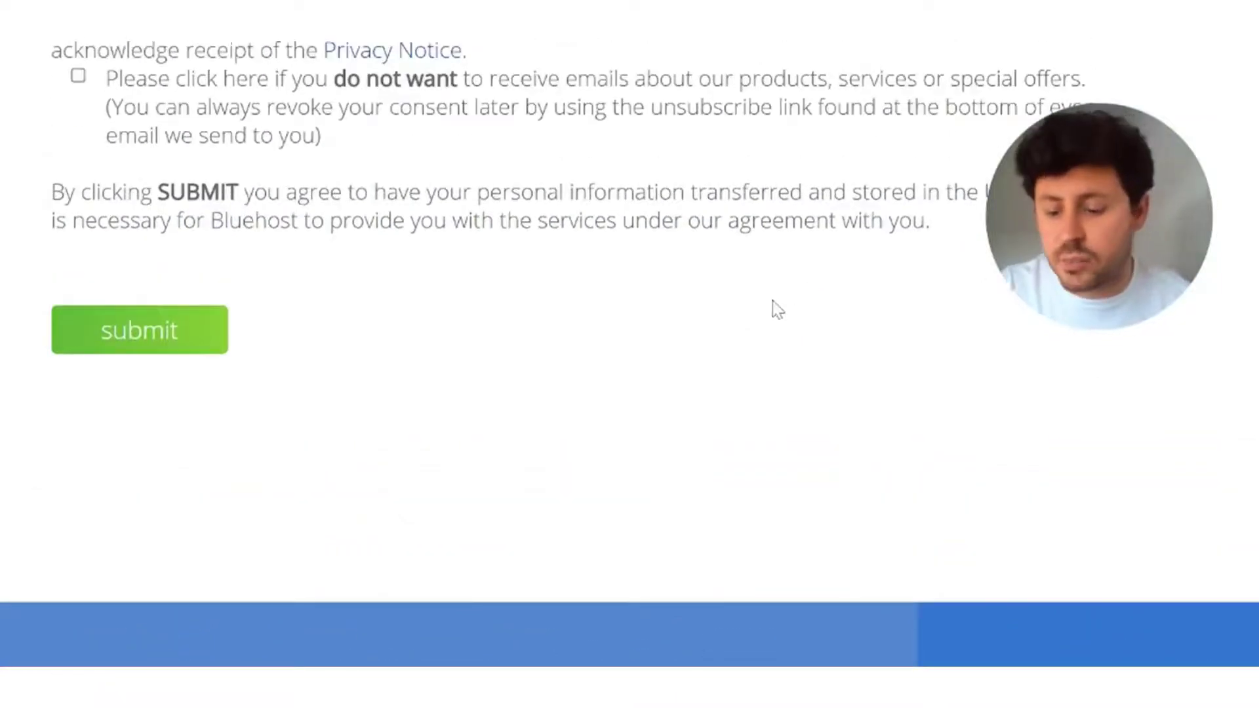
pyautogui.scroll(20, 773, 301)
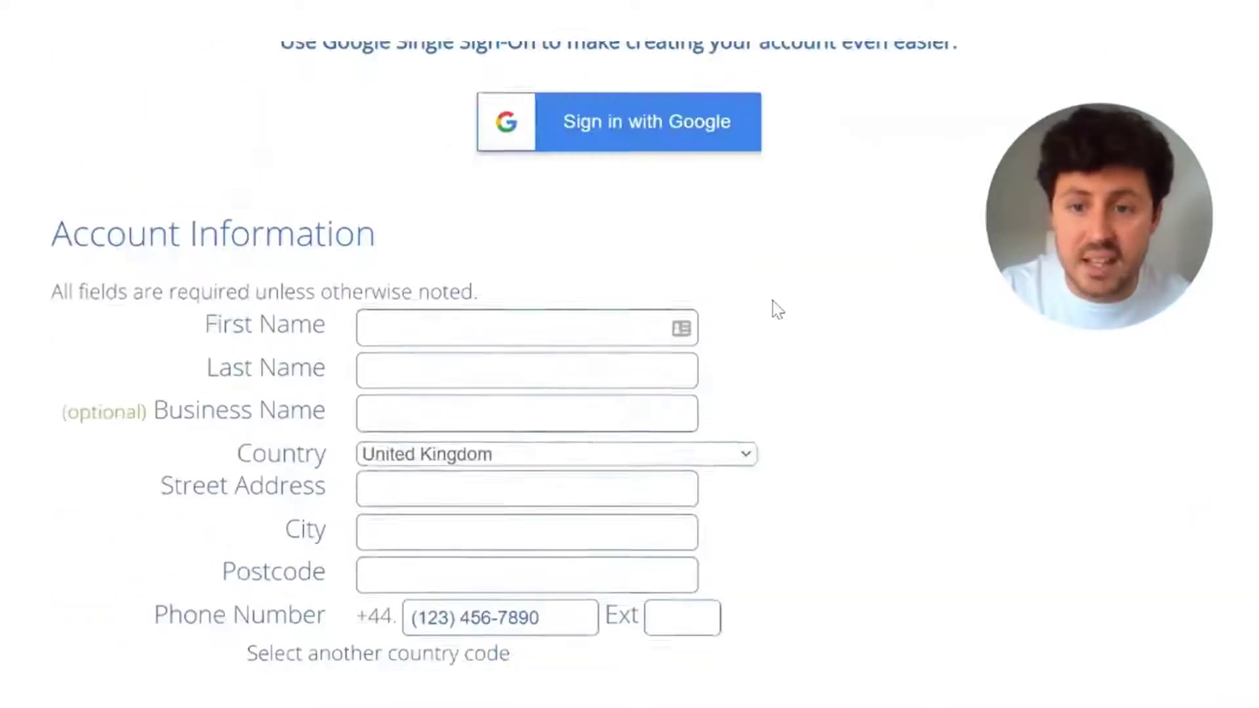
pyautogui.scroll(-20, 772, 303)
pyautogui.scroll(4, 555, 223)
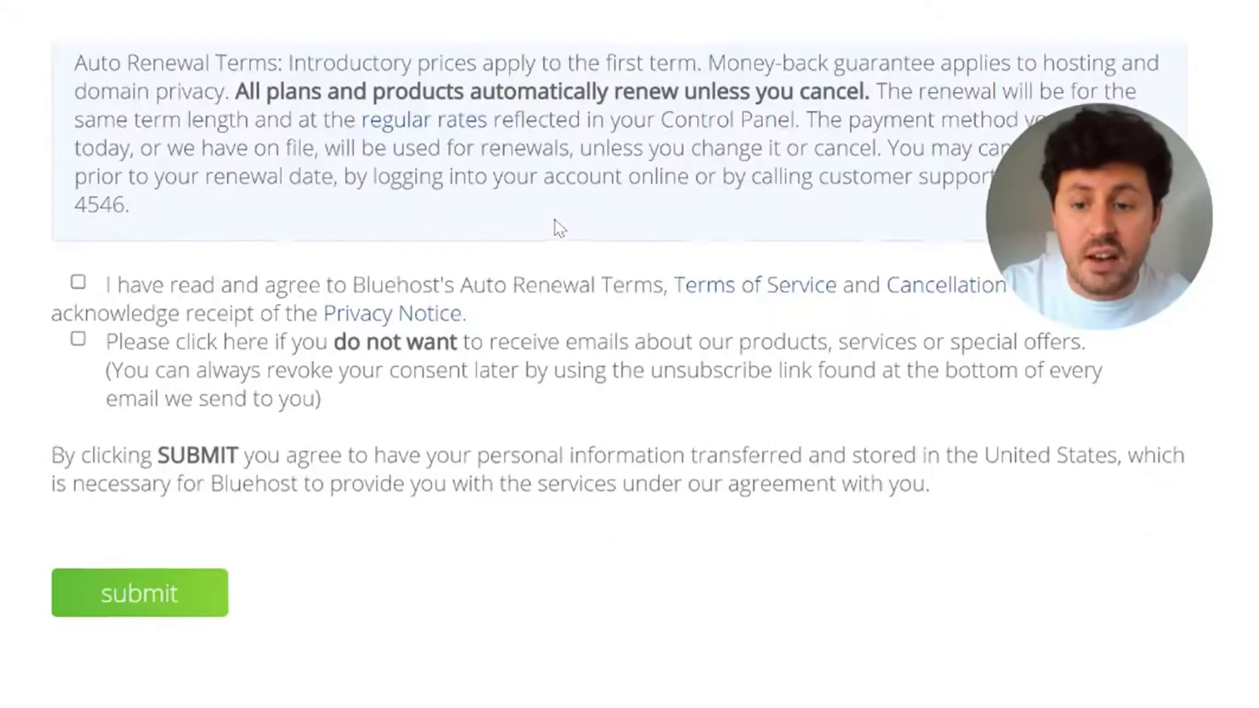
pyautogui.scroll(-3, 555, 228)
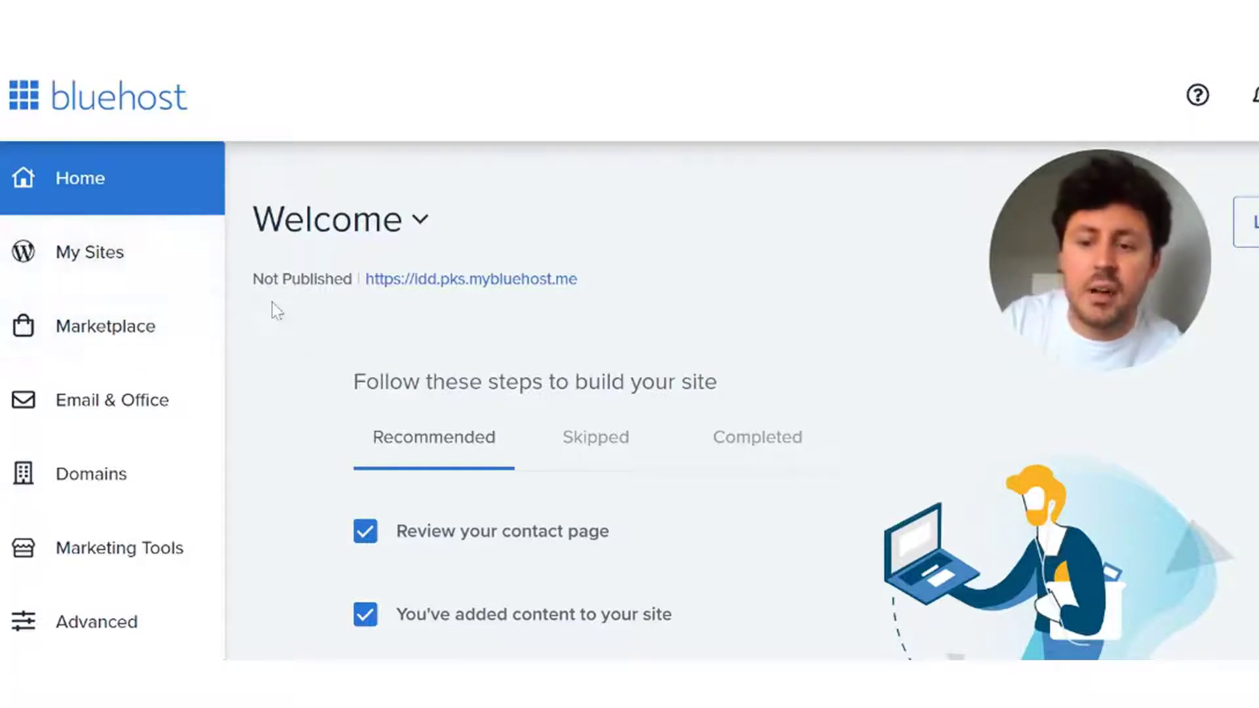
pyautogui.scroll(-3, 273, 308)
pyautogui.scroll(2, 273, 308)
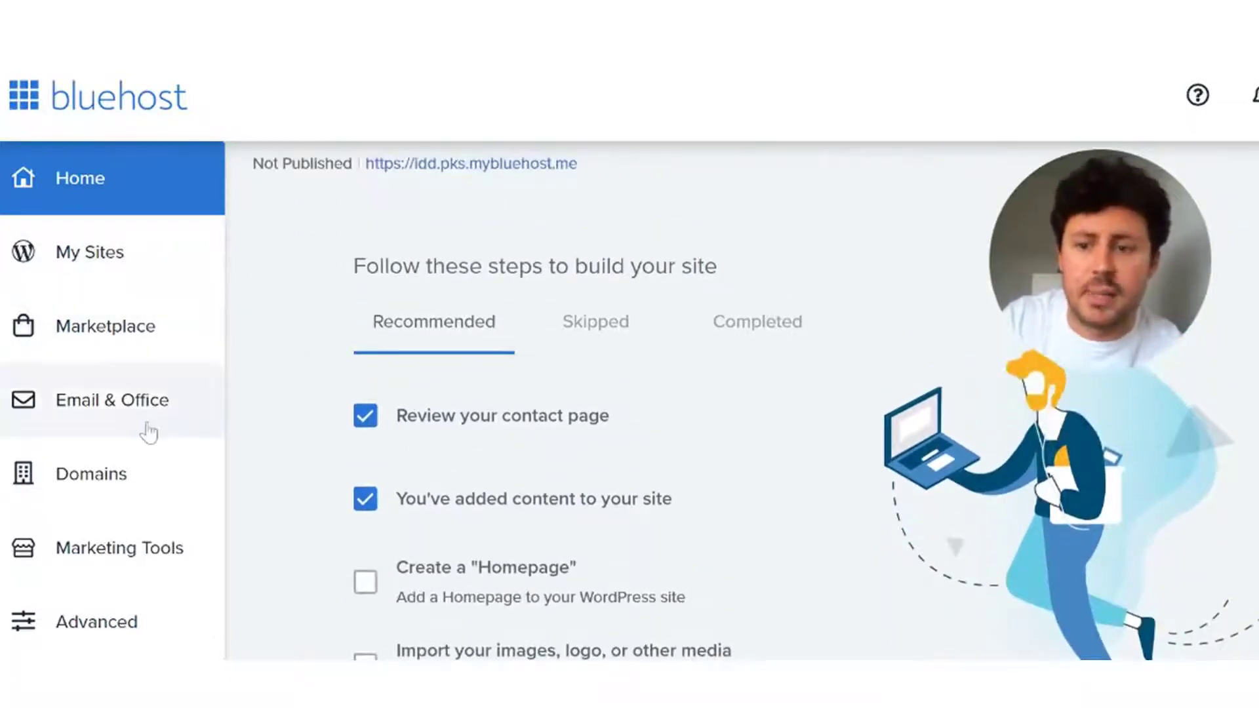
pyautogui.click(126, 402)
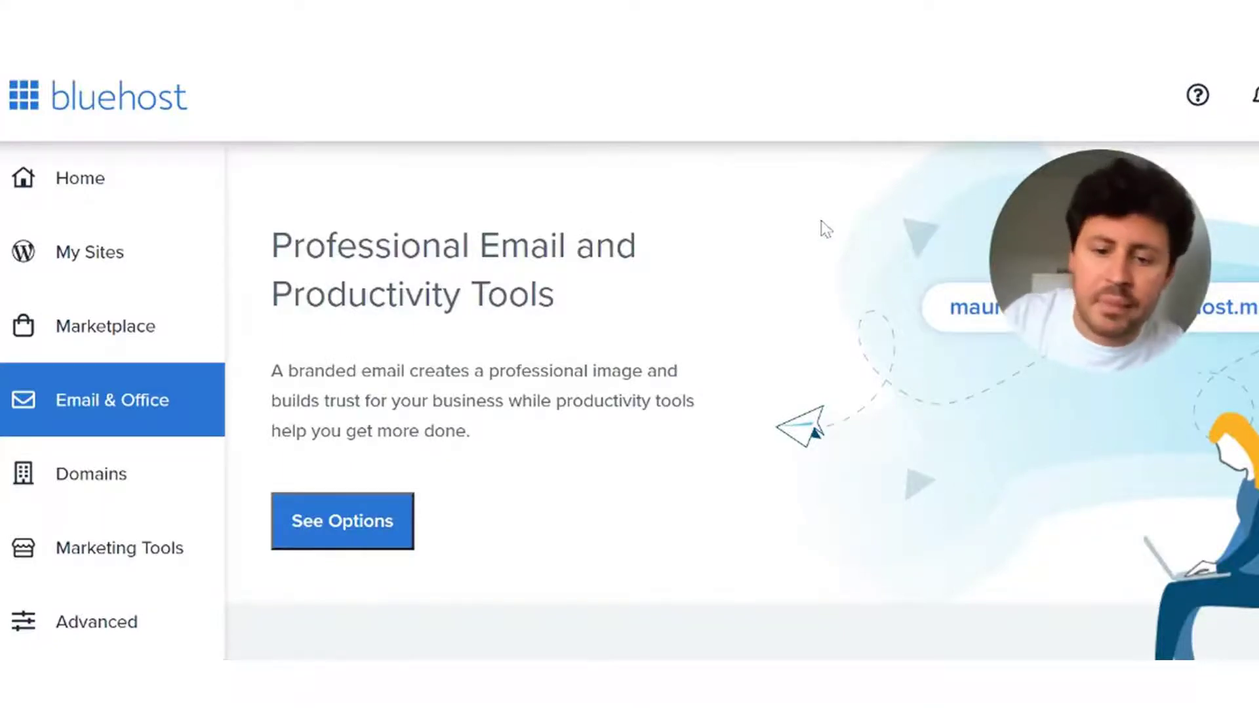
pyautogui.scroll(-5, 855, 250)
pyautogui.scroll(-5, 863, 288)
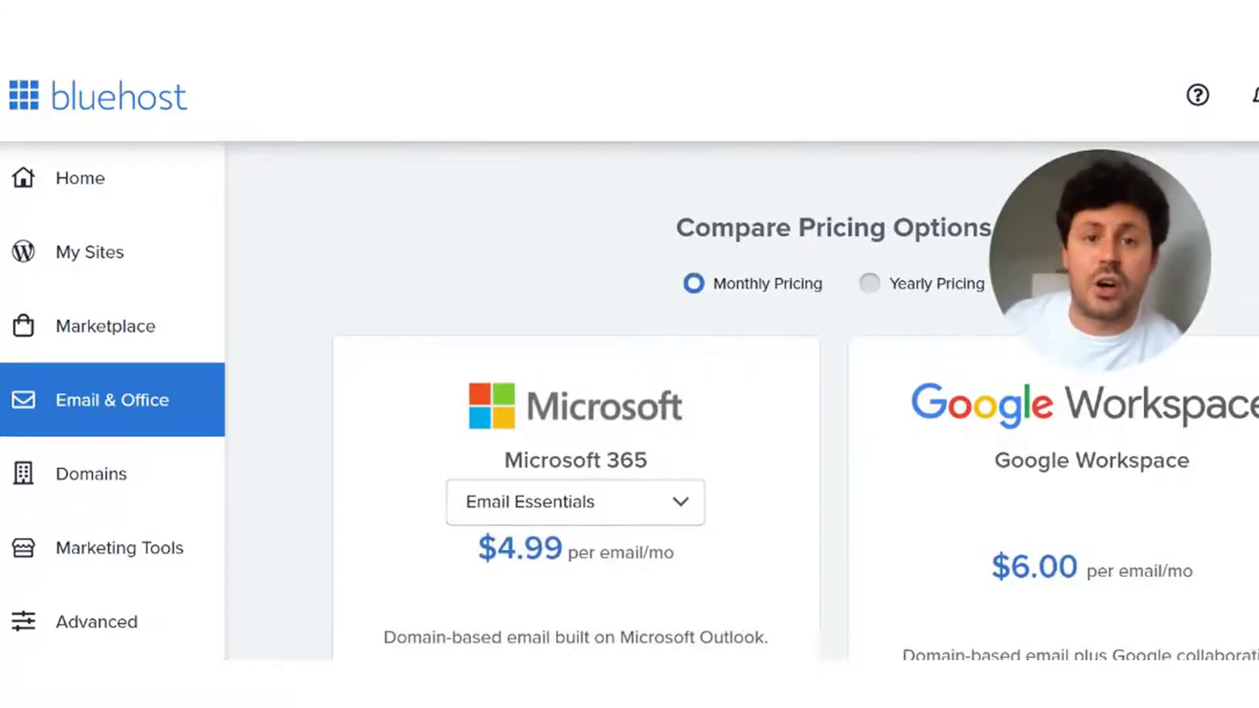
pyautogui.scroll(-2, 796, 427)
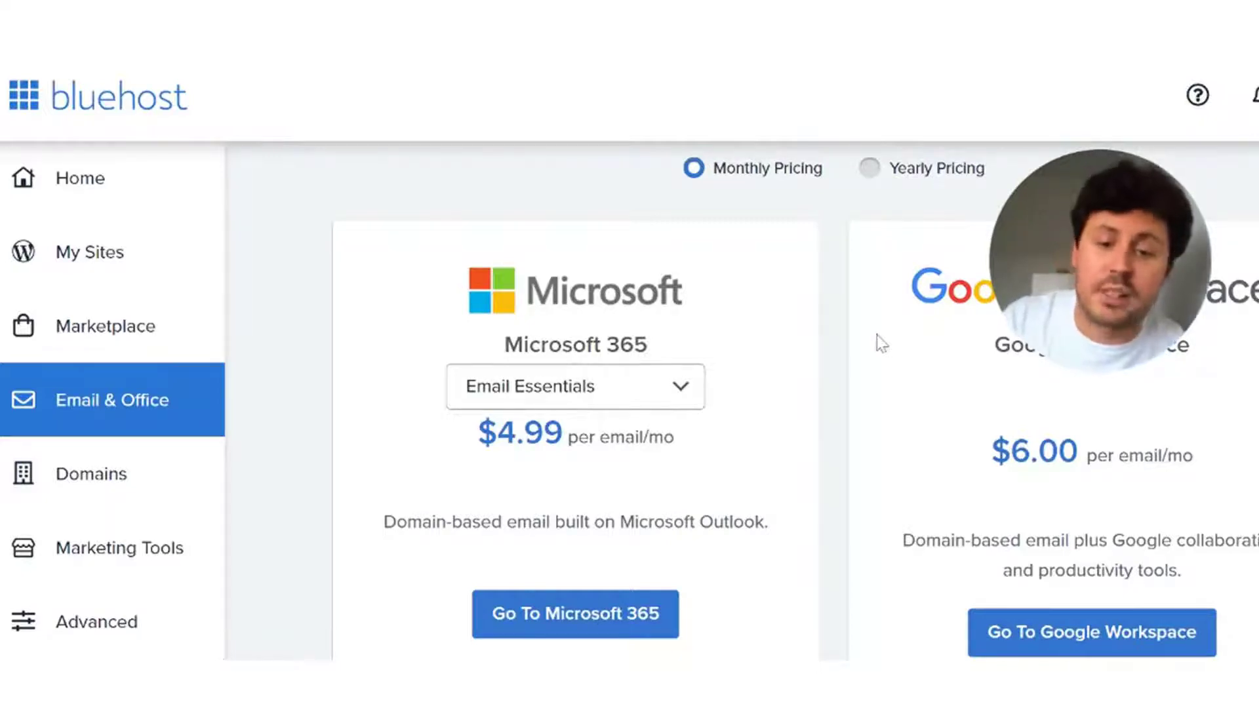
pyautogui.scroll(-2, 856, 311)
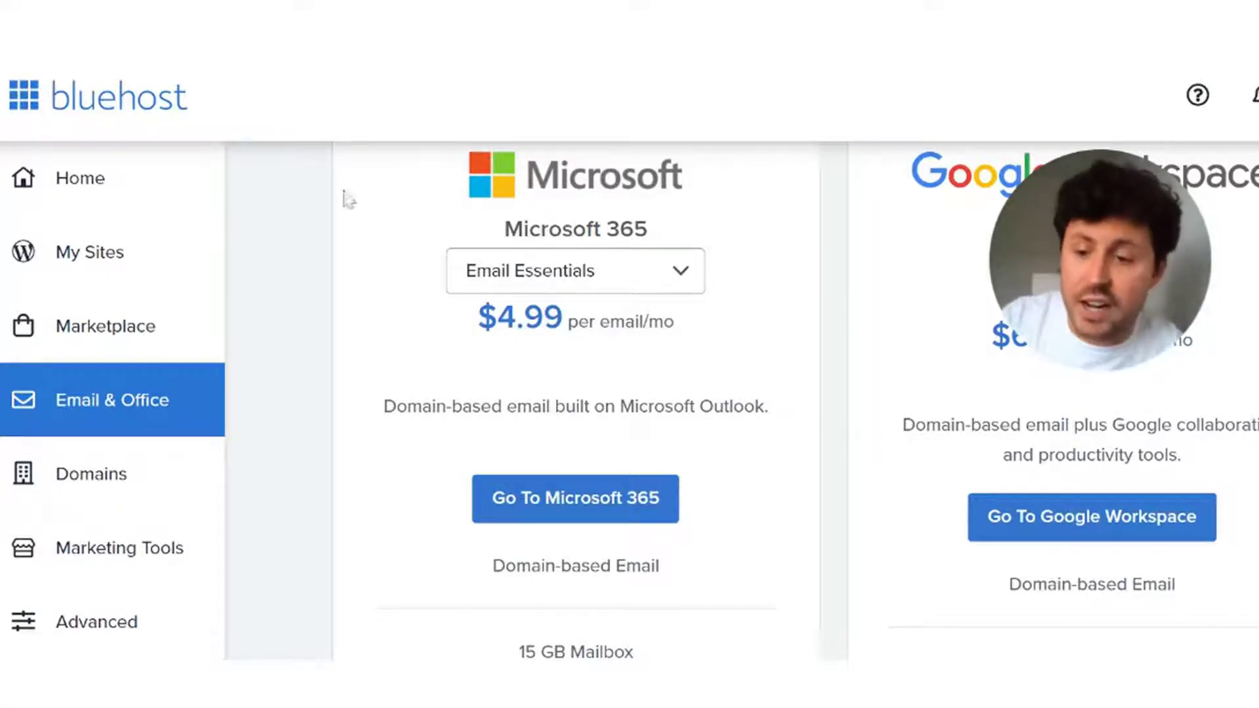
# Go to Email Accounts under the Advanced cPanel EMAIL section and start creating an account
pyautogui.click(110, 622)
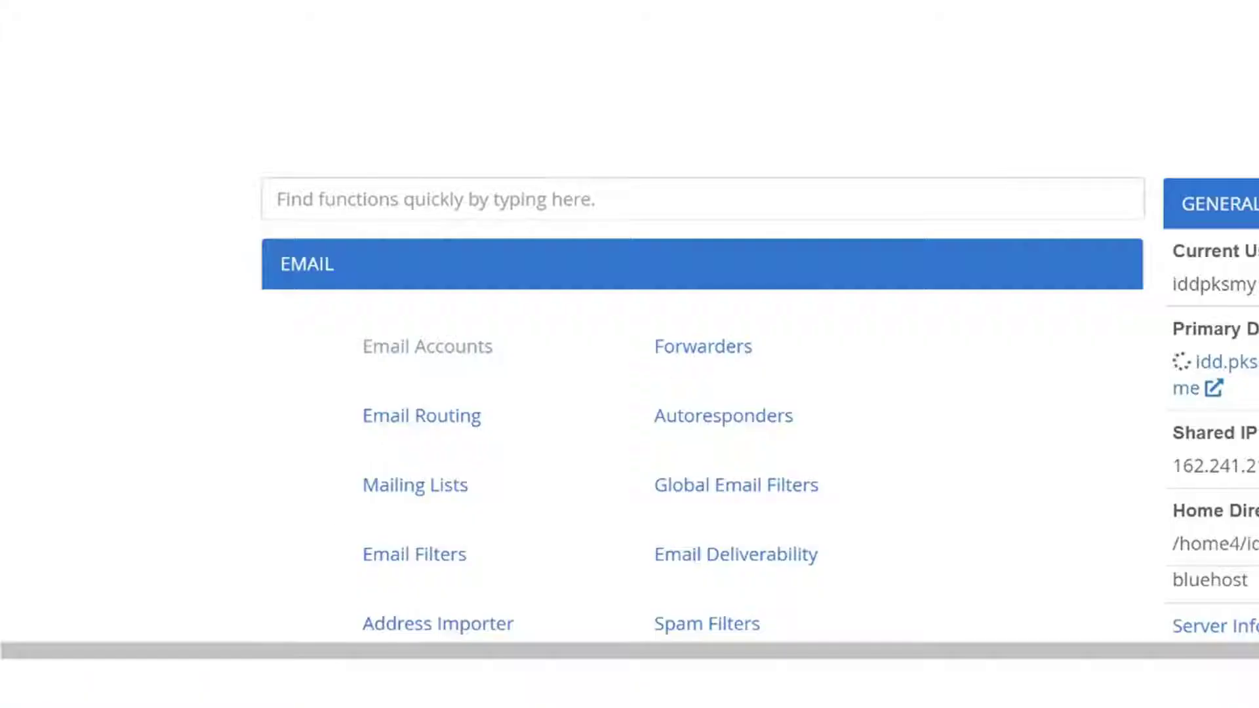
pyautogui.scroll(-3, 882, 254)
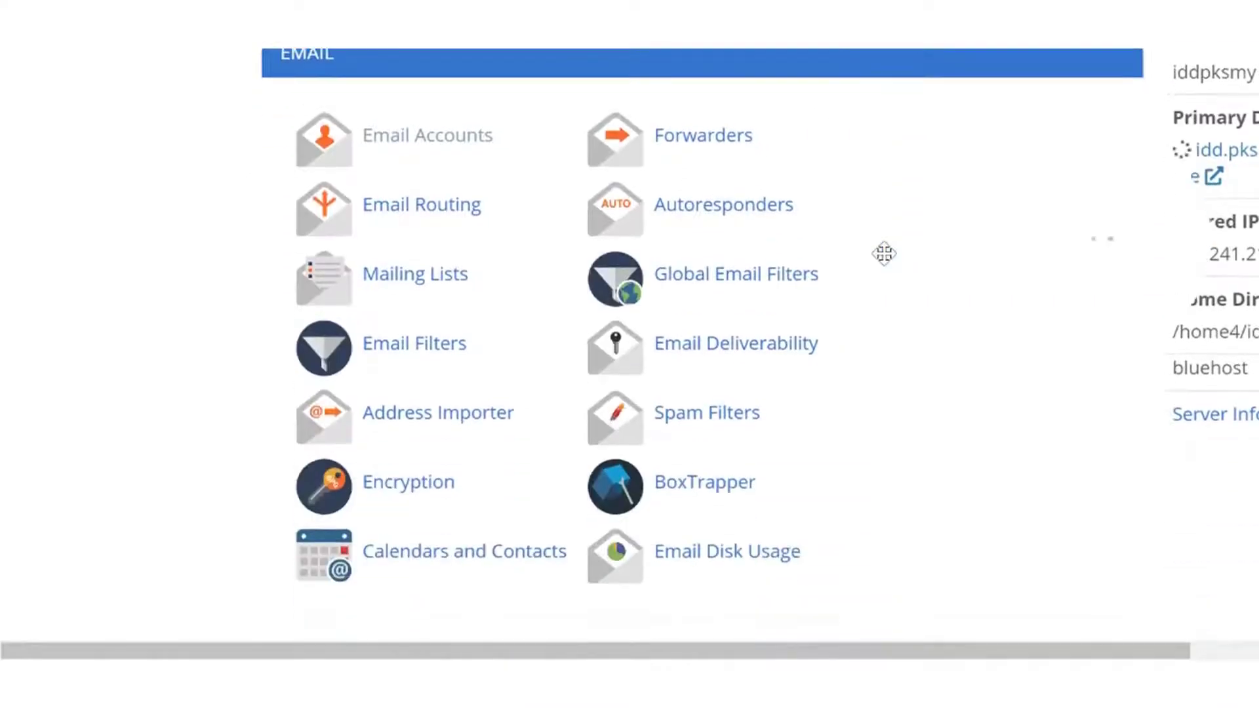
pyautogui.scroll(3, 872, 289)
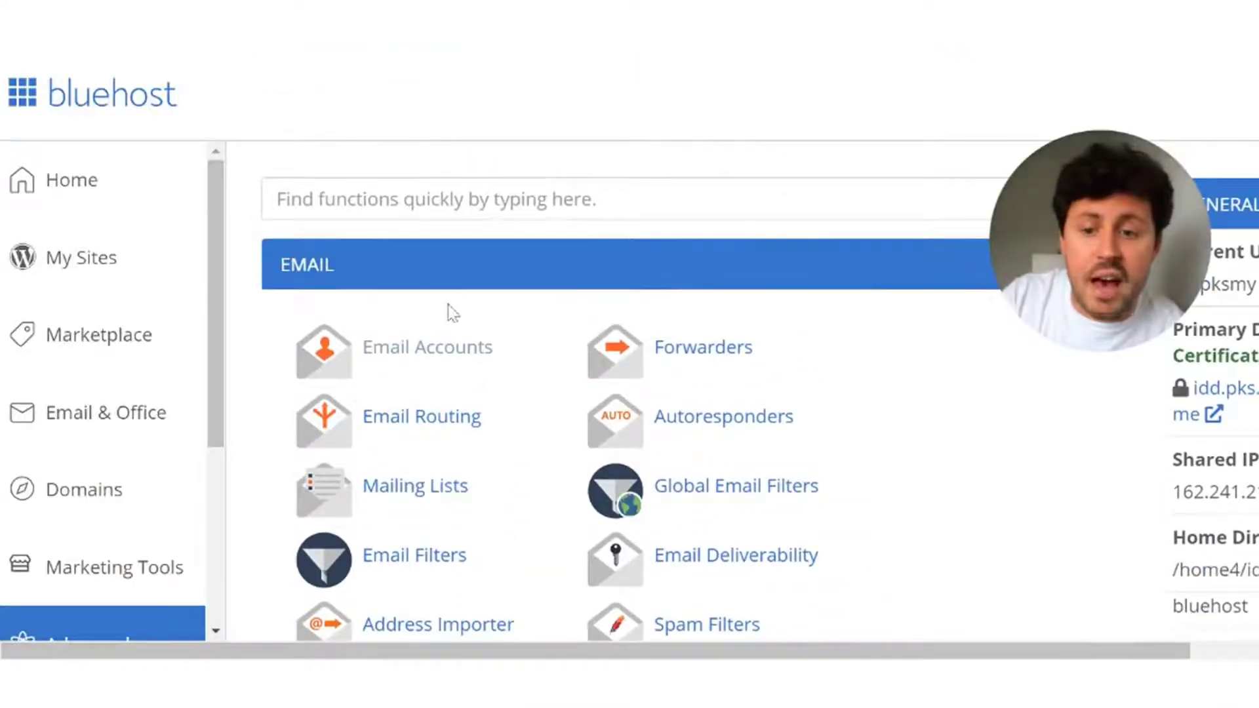
pyautogui.click(402, 357)
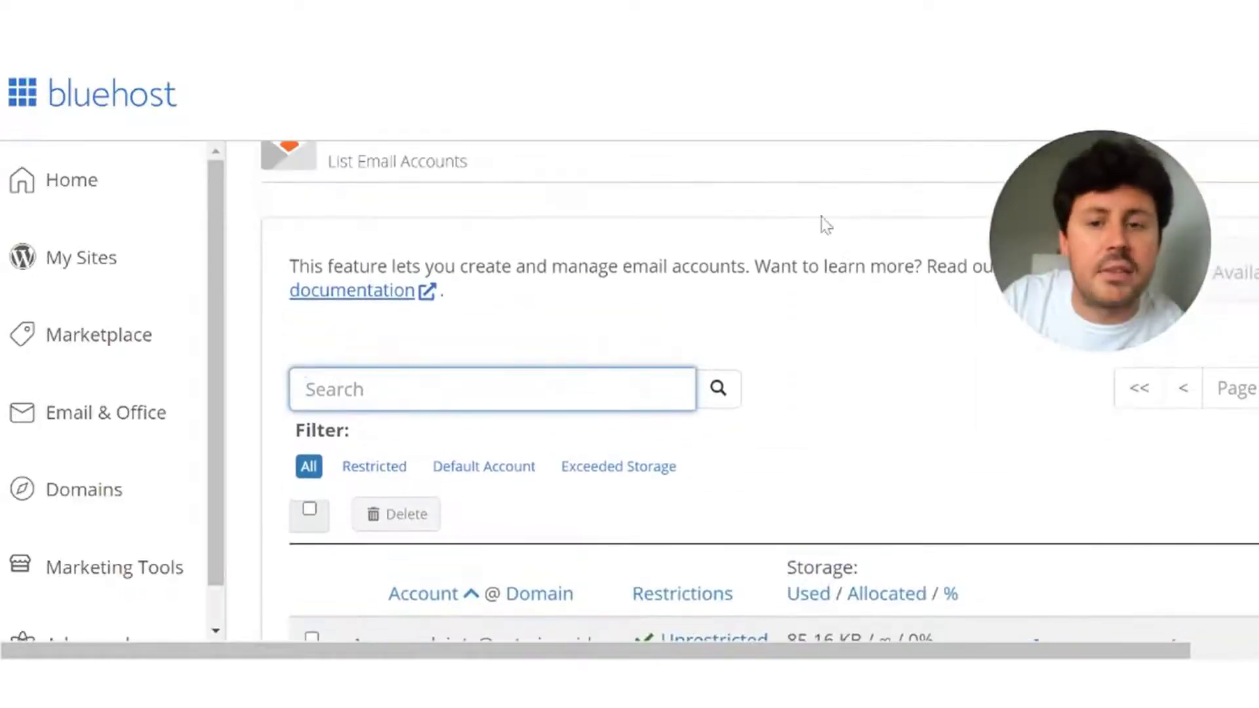
pyautogui.scroll(-3, 823, 242)
pyautogui.scroll(-2, 838, 259)
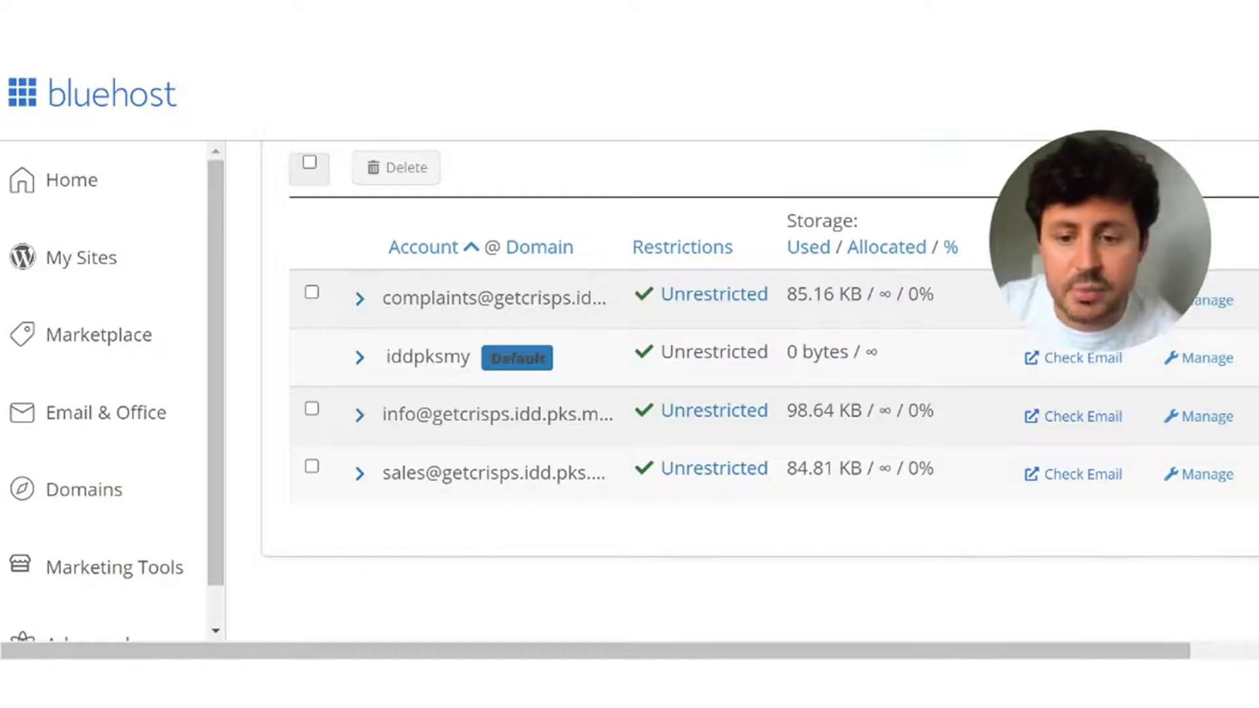
pyautogui.scroll(5, 644, 211)
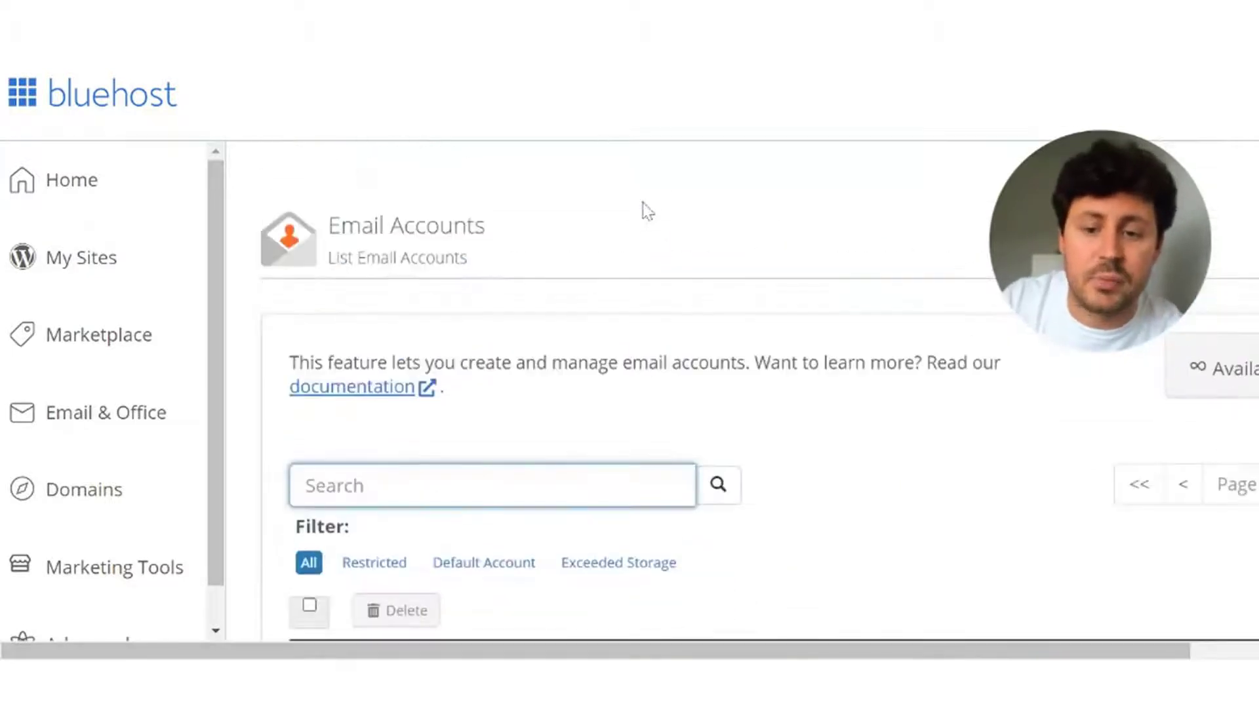
pyautogui.scroll(-2, 992, 434)
pyautogui.scroll(-2, 992, 434)
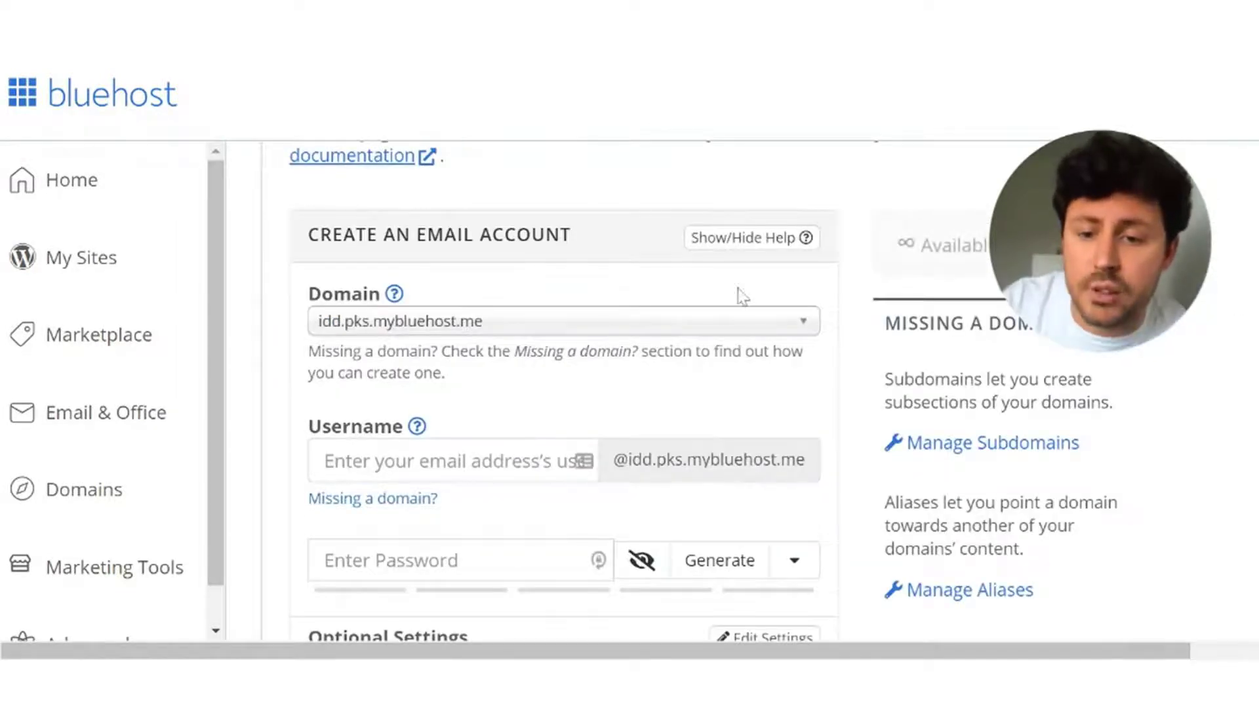
# Choose the getcrisps.idd.pks.mybluehost.me domain and enter press as the username
pyautogui.click(592, 327)
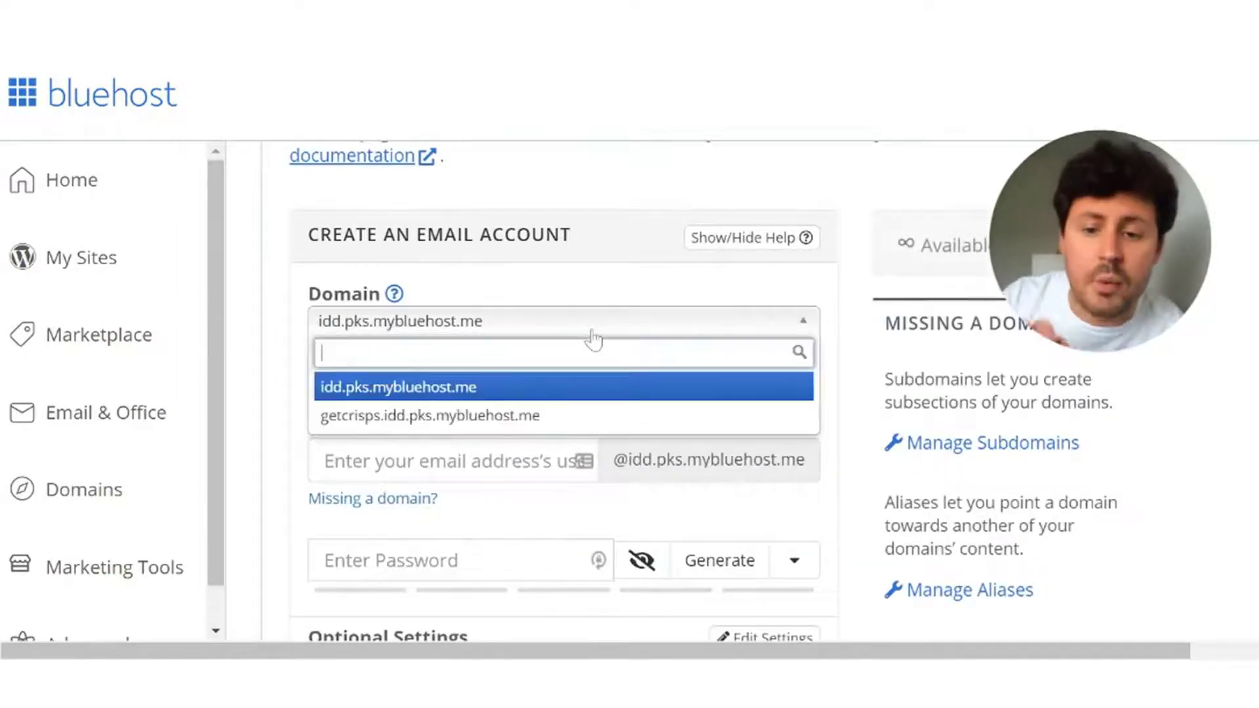
pyautogui.click(492, 417)
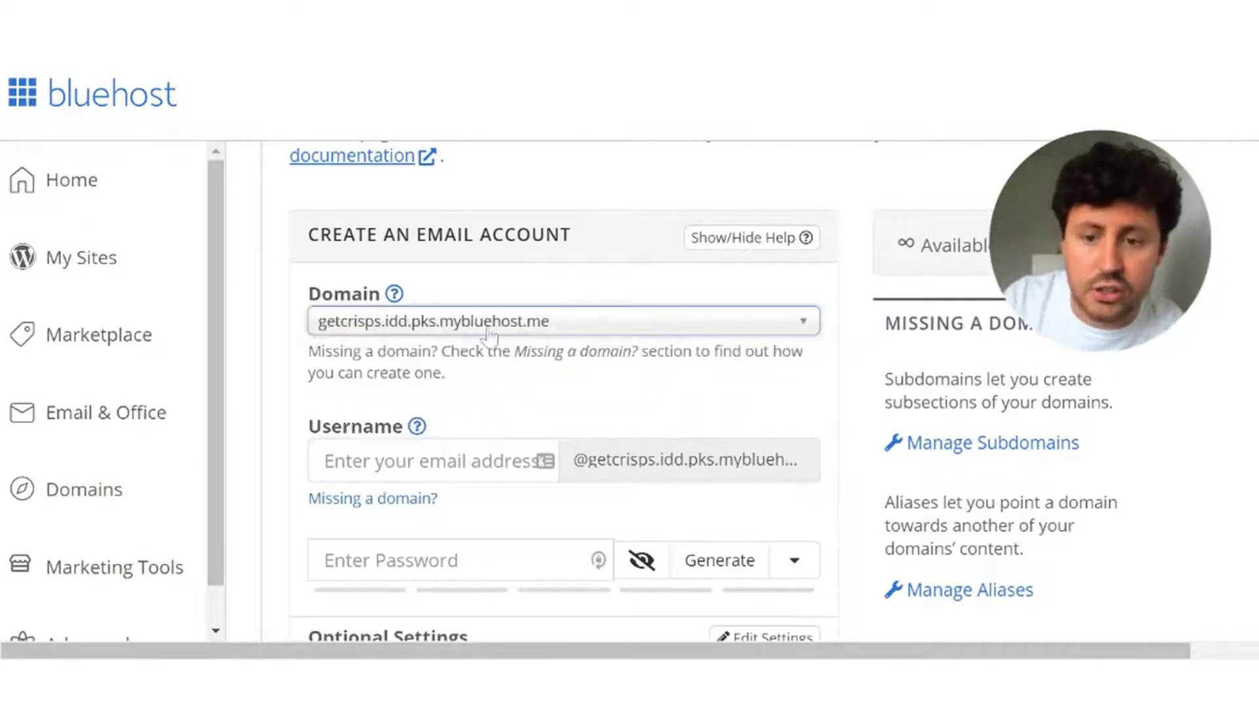
pyautogui.scroll(-2, 453, 266)
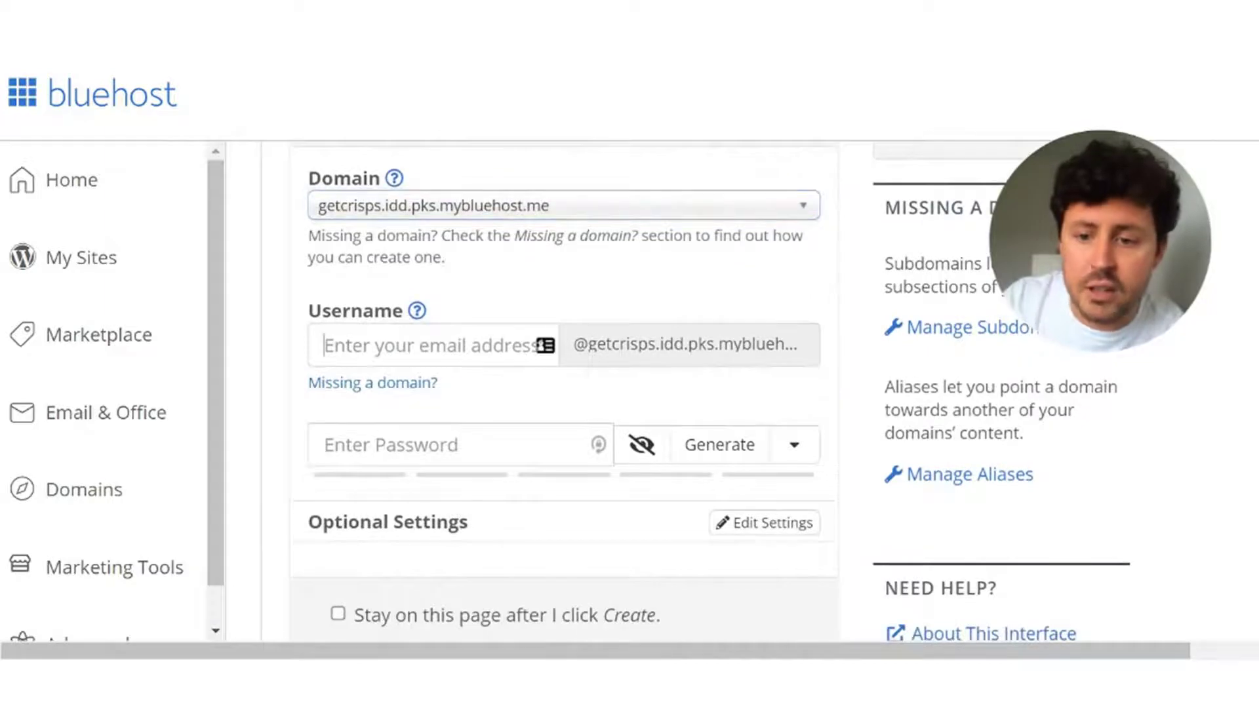
pyautogui.click(426, 346)
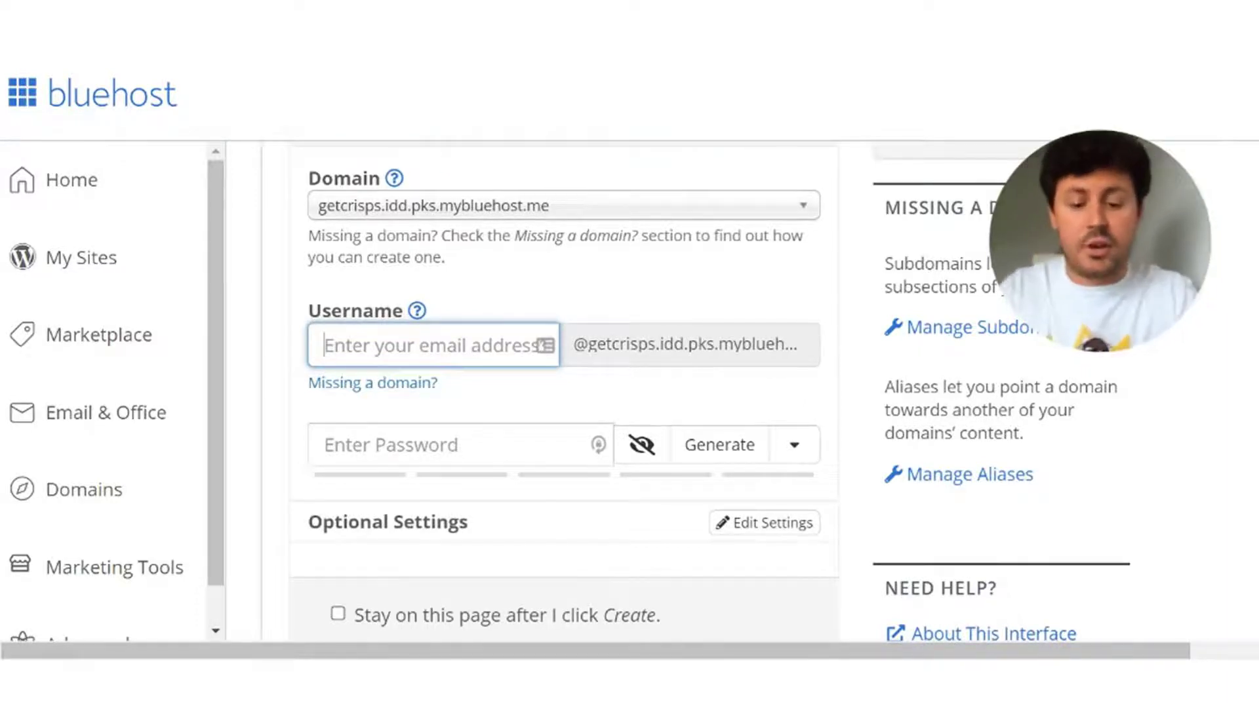
pyautogui.write('press')
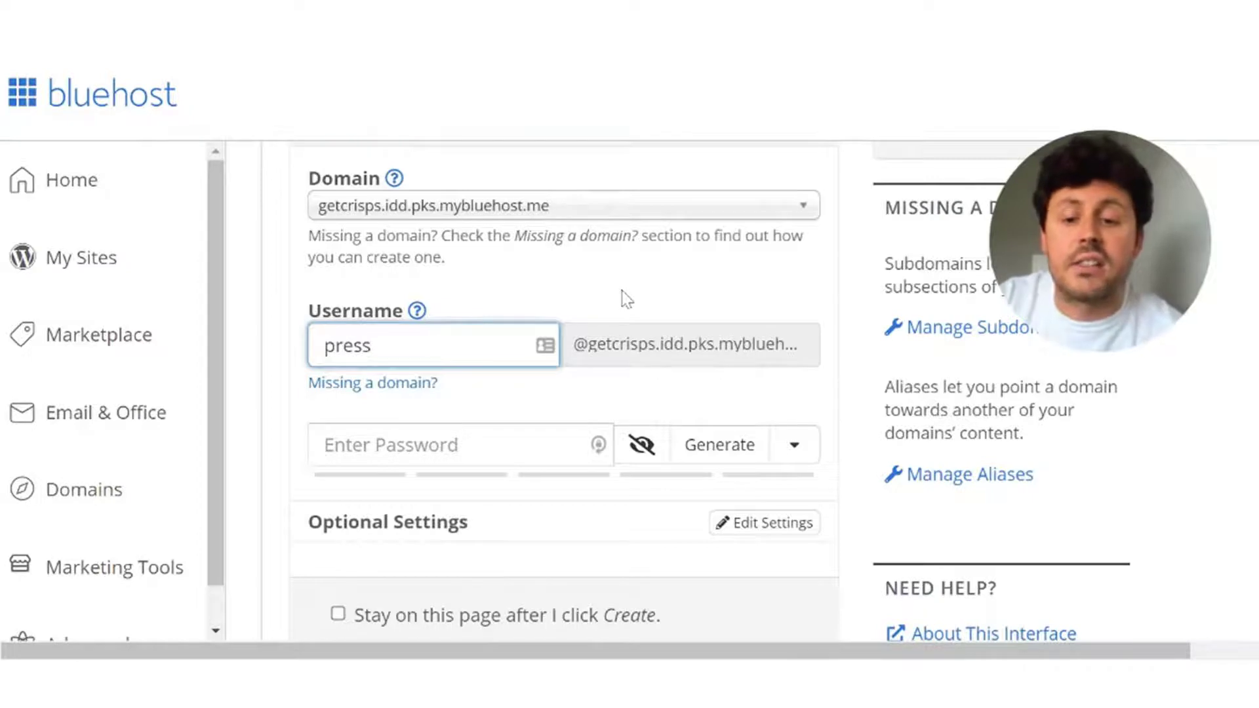
# Generate a random strength-100 password for the press account
pyautogui.scroll(-1, 559, 276)
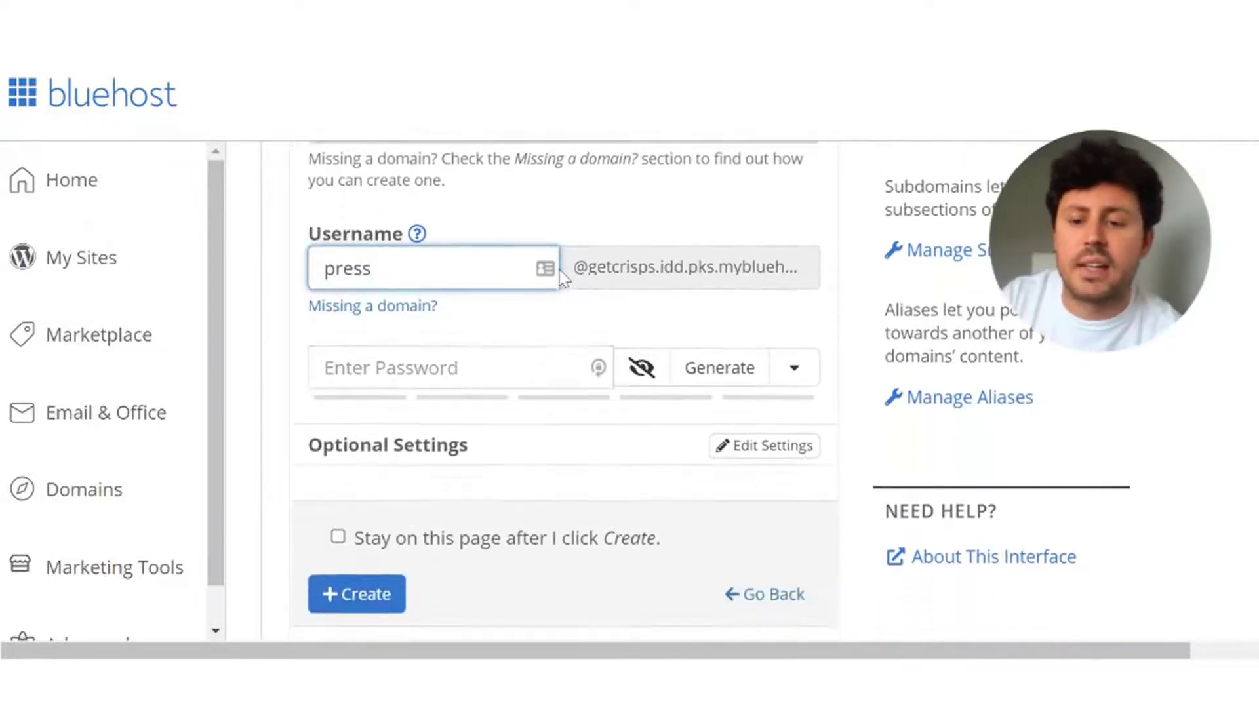
pyautogui.click(393, 368)
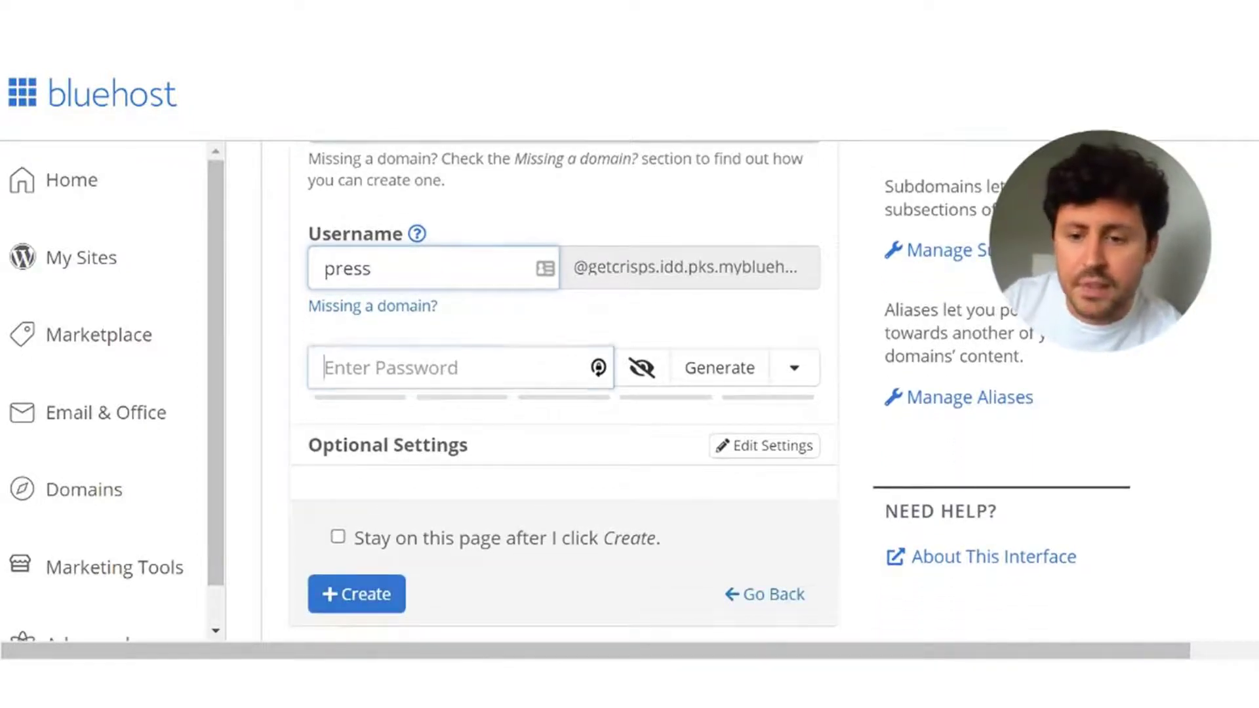
pyautogui.click(720, 369)
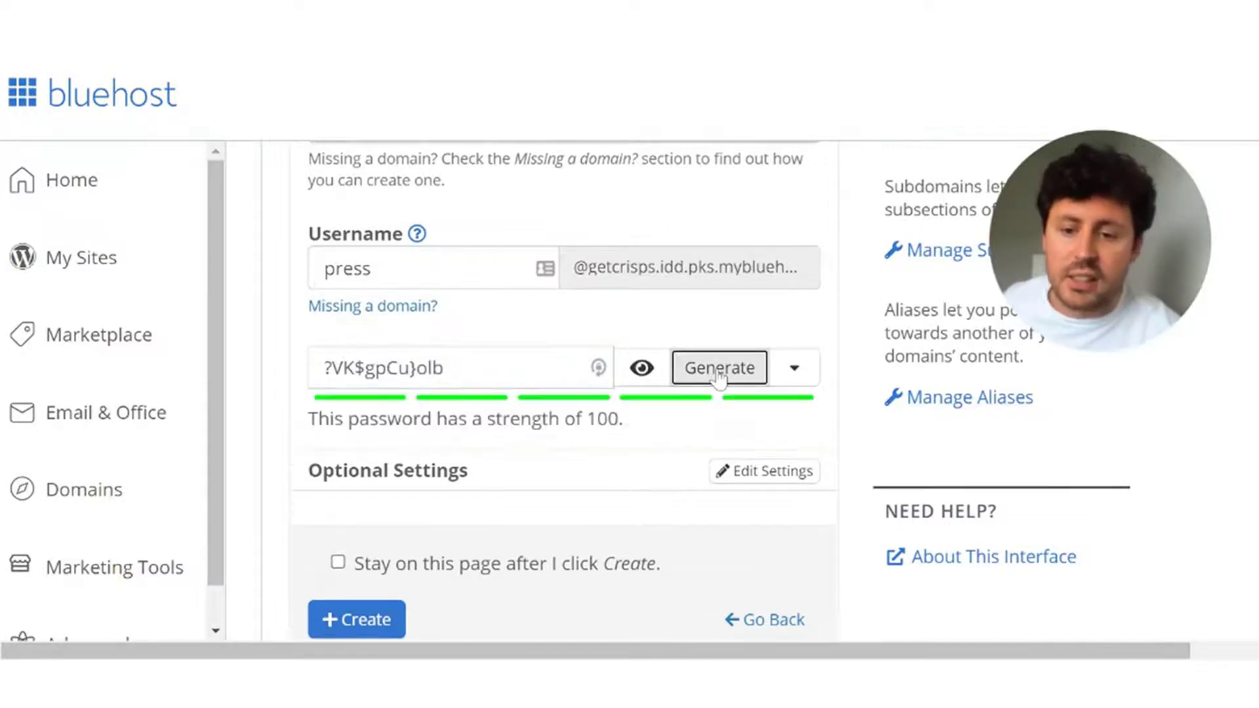
pyautogui.scroll(-1, 555, 309)
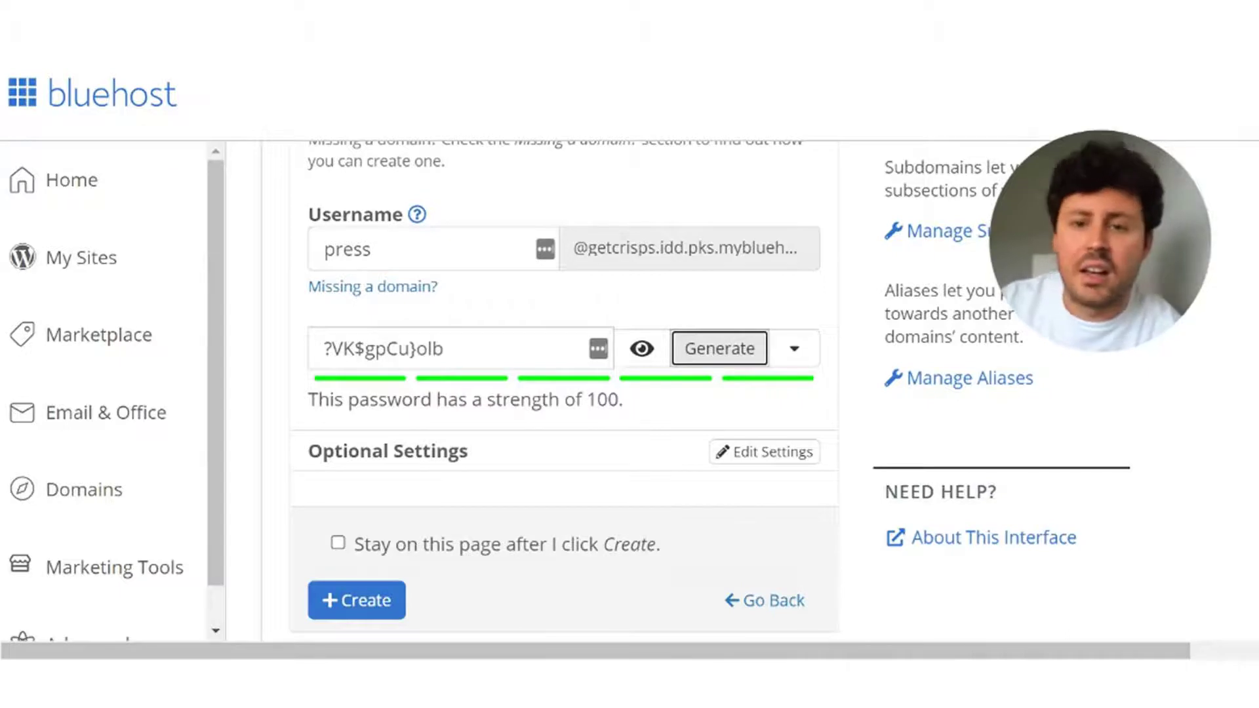
pyautogui.scroll(-2, 577, 281)
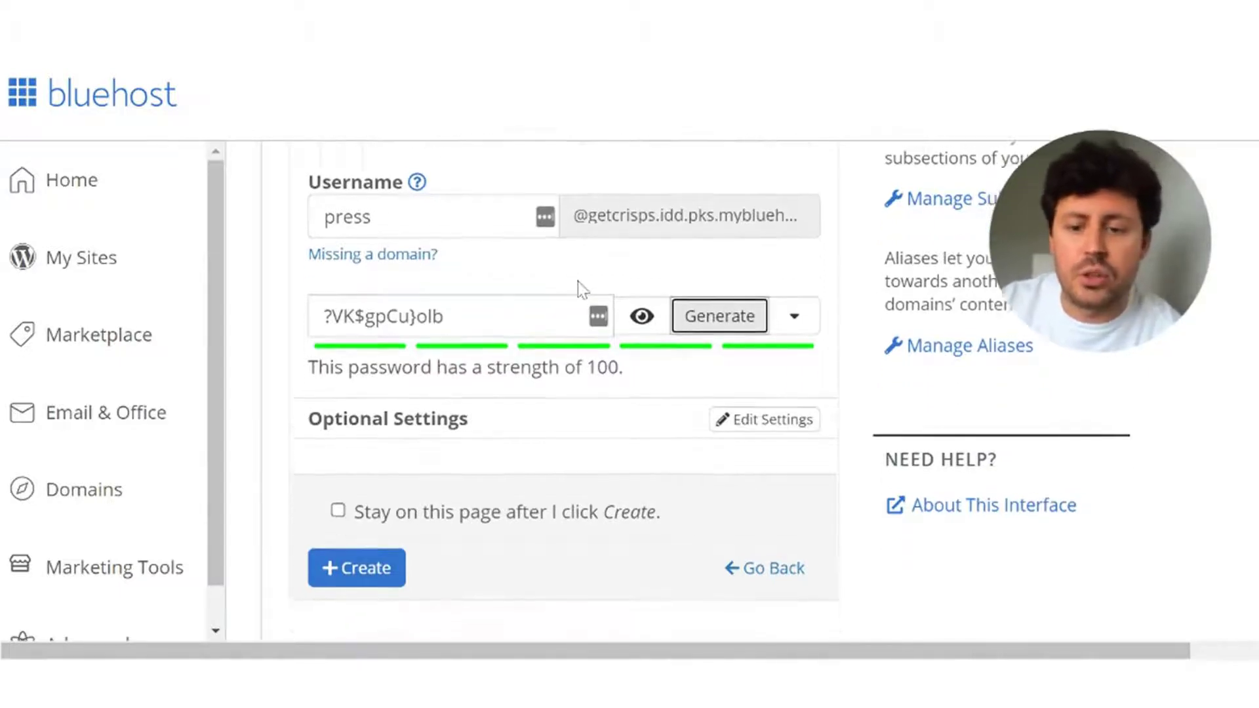
# Switch the press mailbox from 500 MB to Unlimited storage and create the account
pyautogui.click(747, 423)
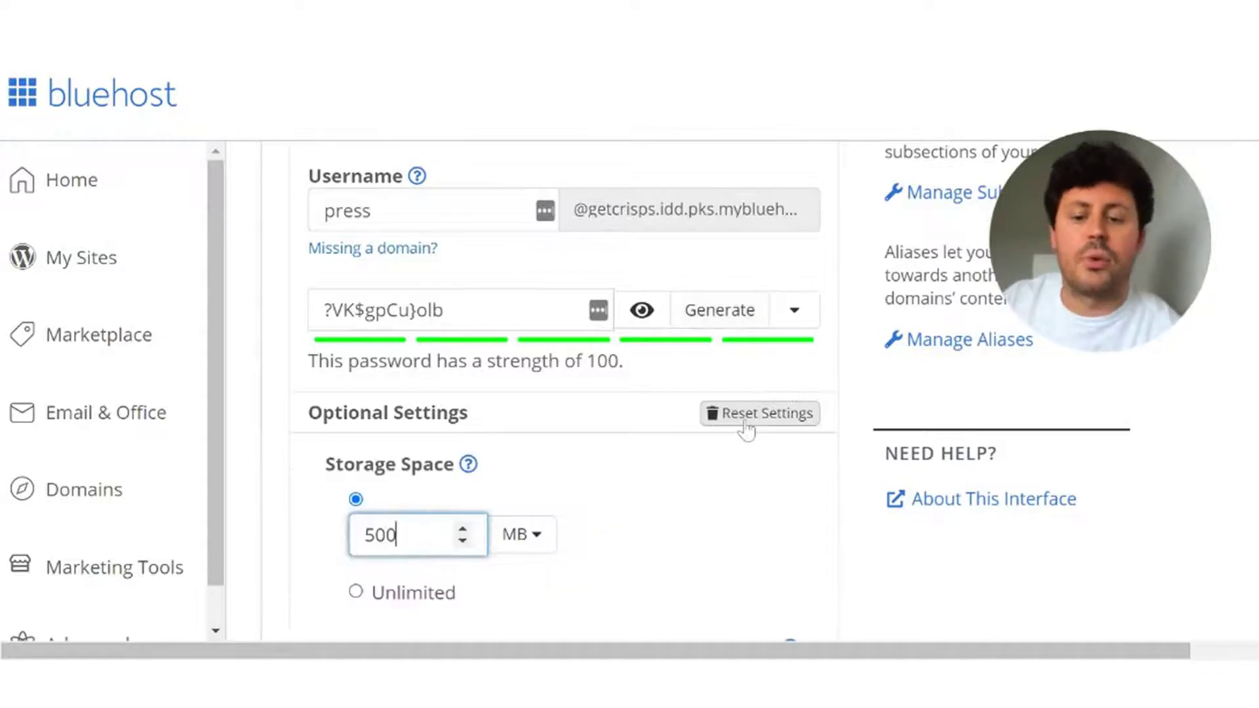
pyautogui.scroll(-5, 487, 289)
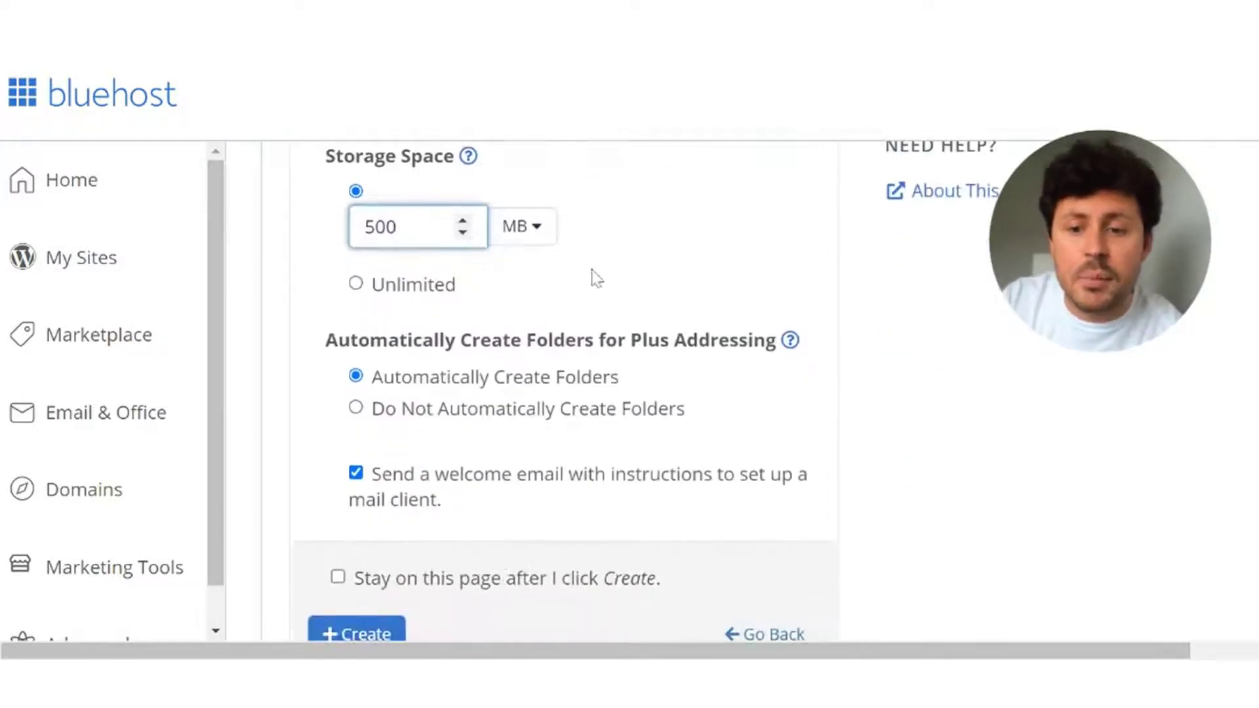
pyautogui.scroll(1, 593, 275)
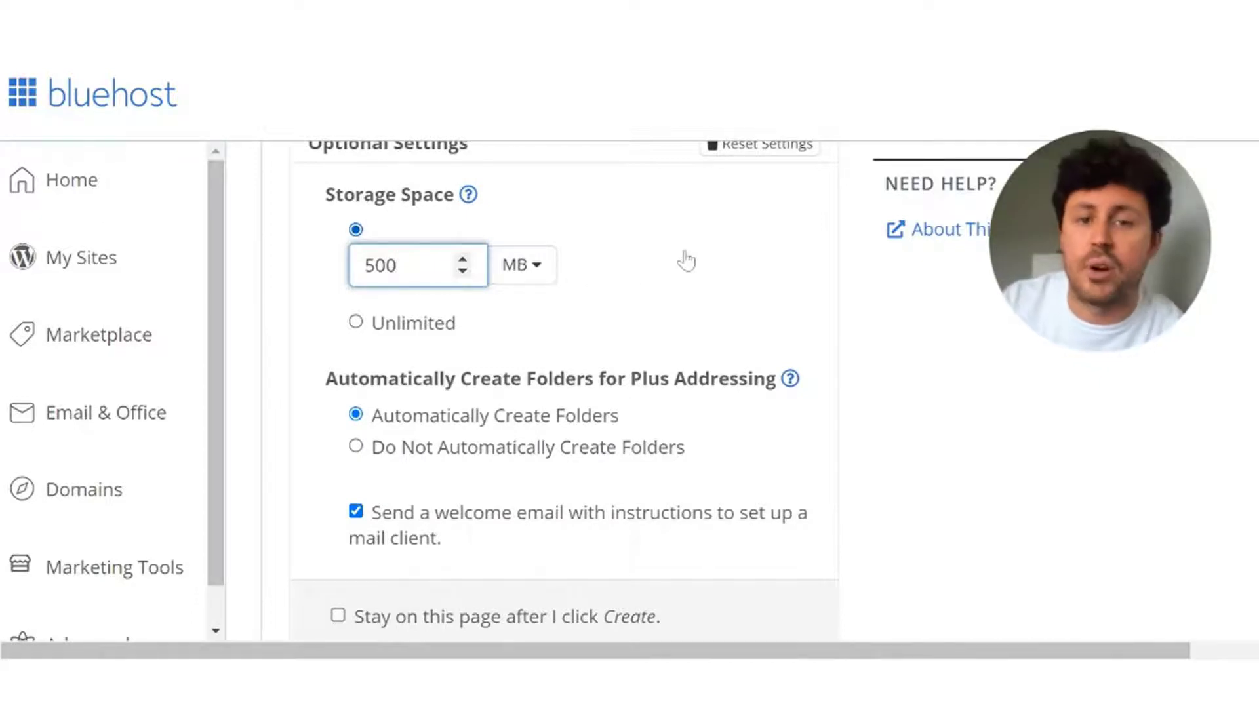
pyautogui.scroll(1, 661, 282)
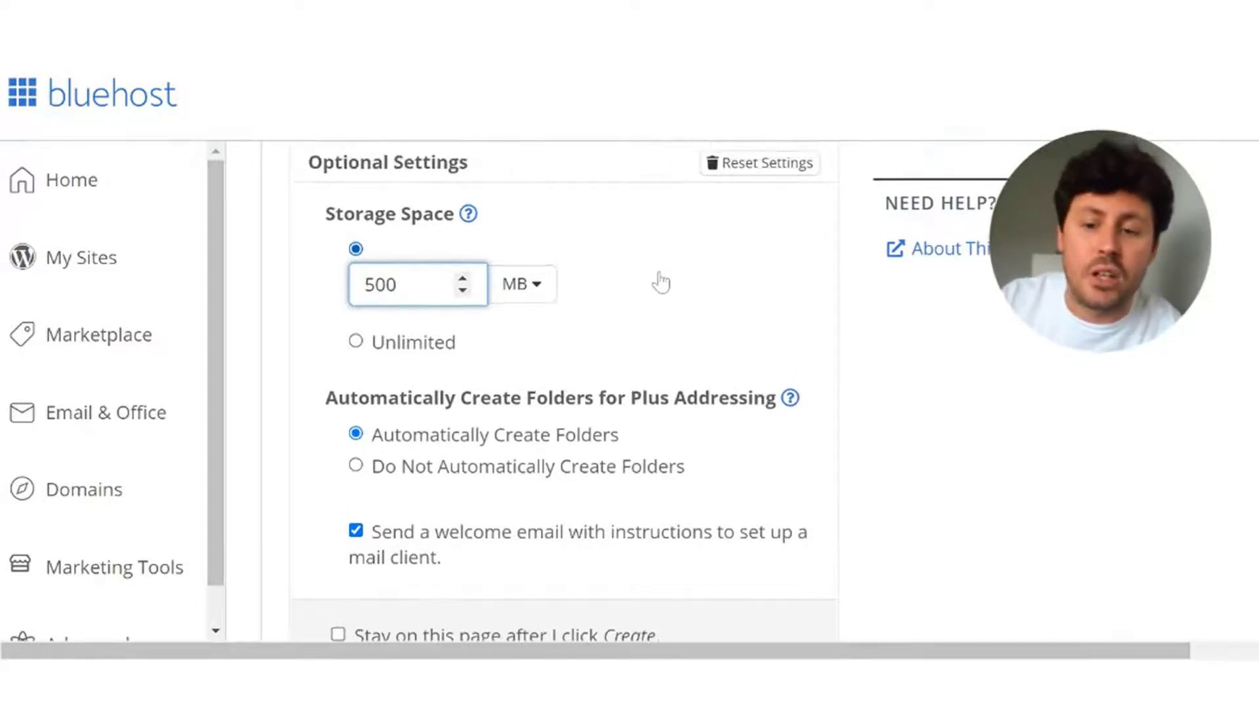
pyautogui.click(362, 346)
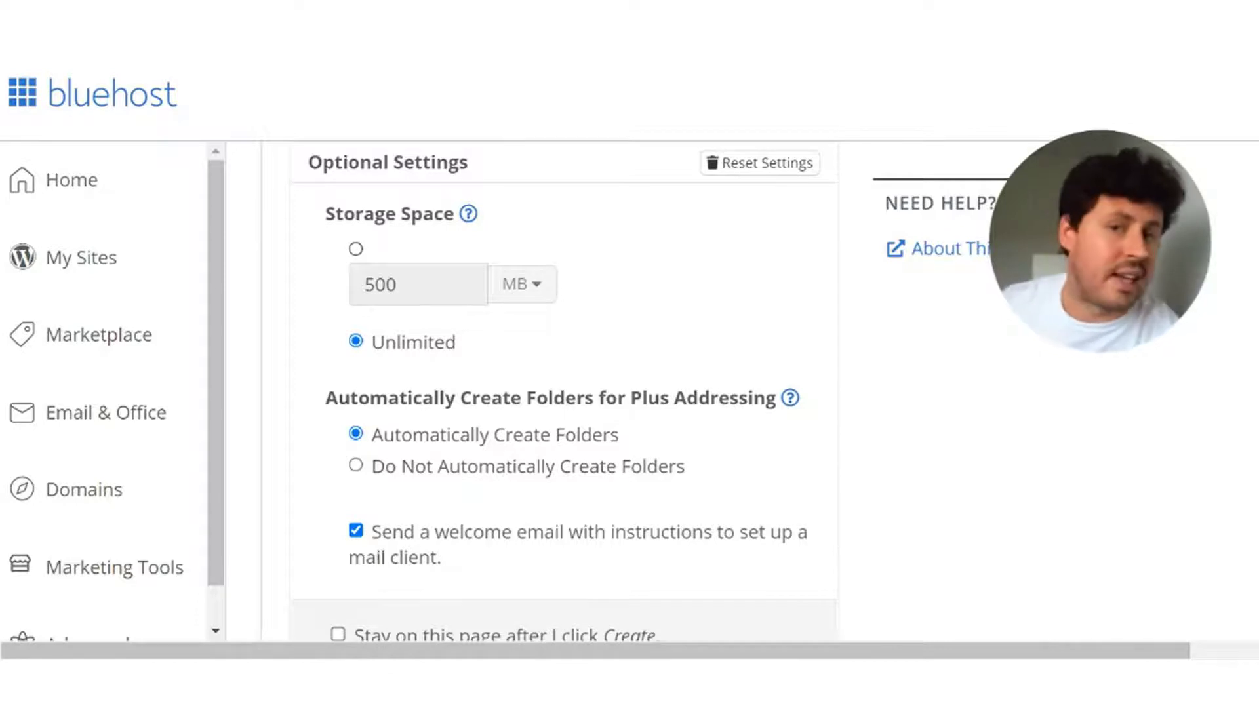
pyautogui.scroll(-4, 666, 256)
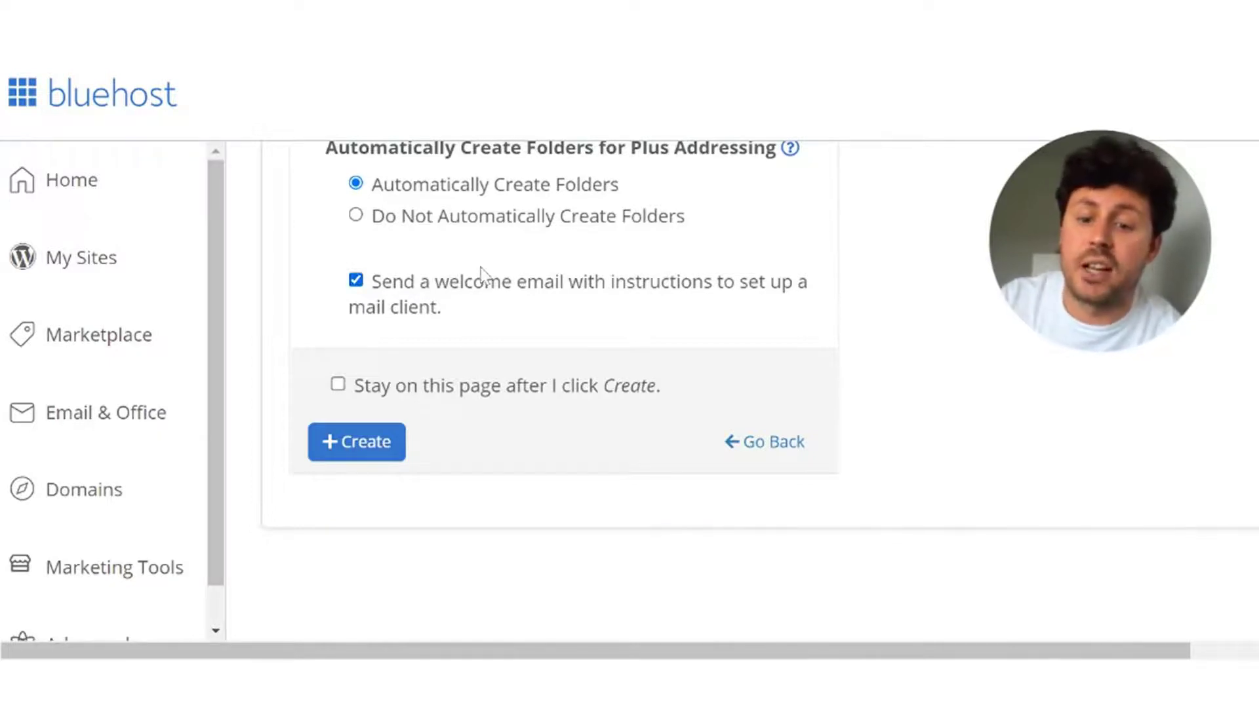
pyautogui.click(375, 448)
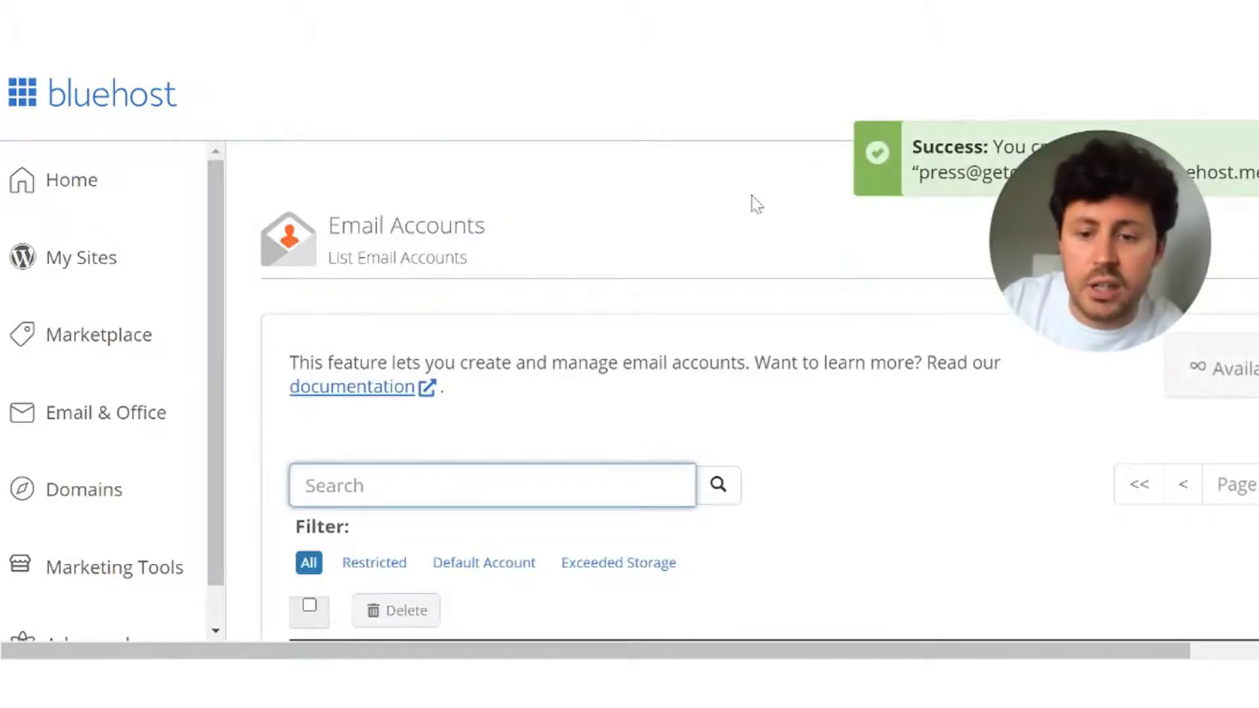
pyautogui.scroll(-2, 752, 195)
pyautogui.scroll(-5, 798, 227)
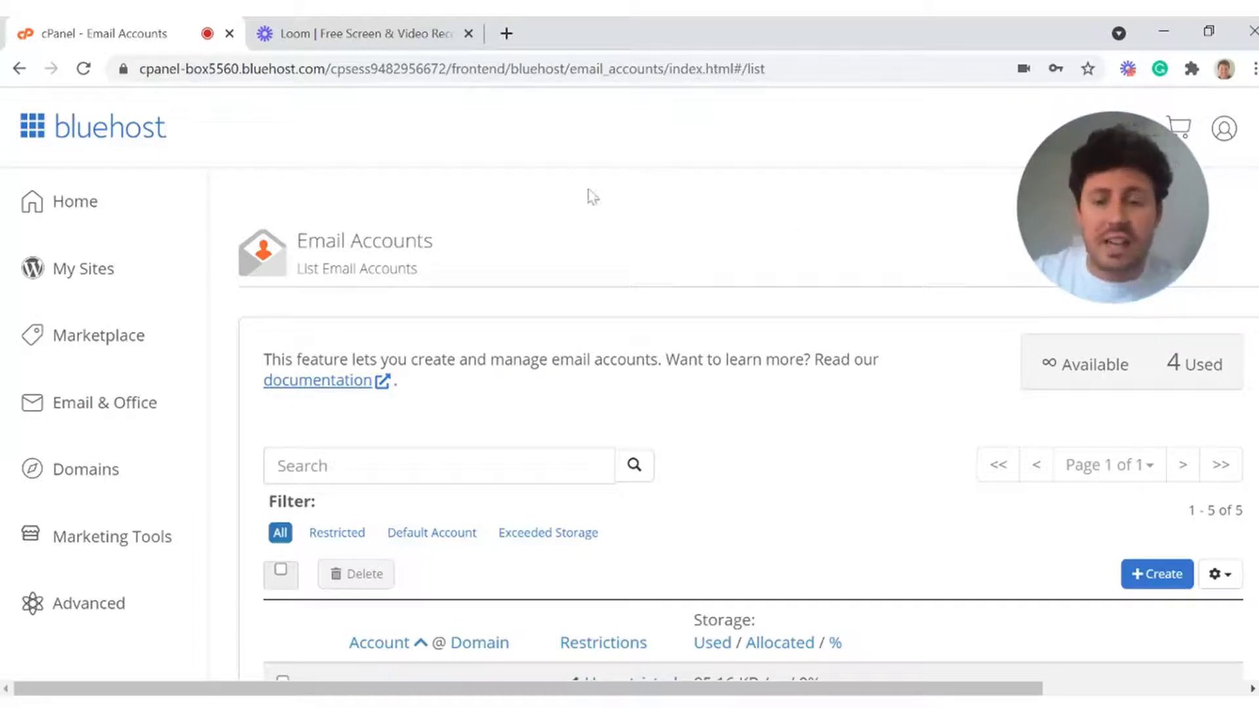
pyautogui.scroll(-5, 666, 247)
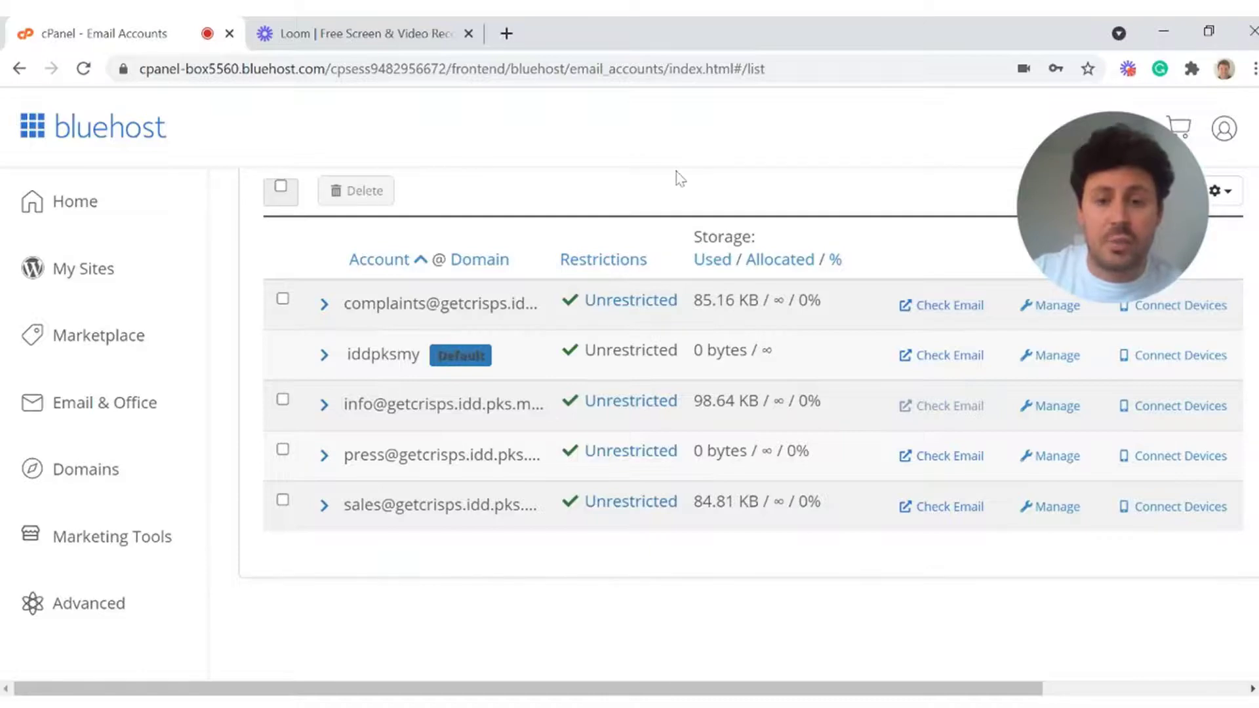
pyautogui.scroll(5, 675, 184)
pyautogui.scroll(-5, 568, 238)
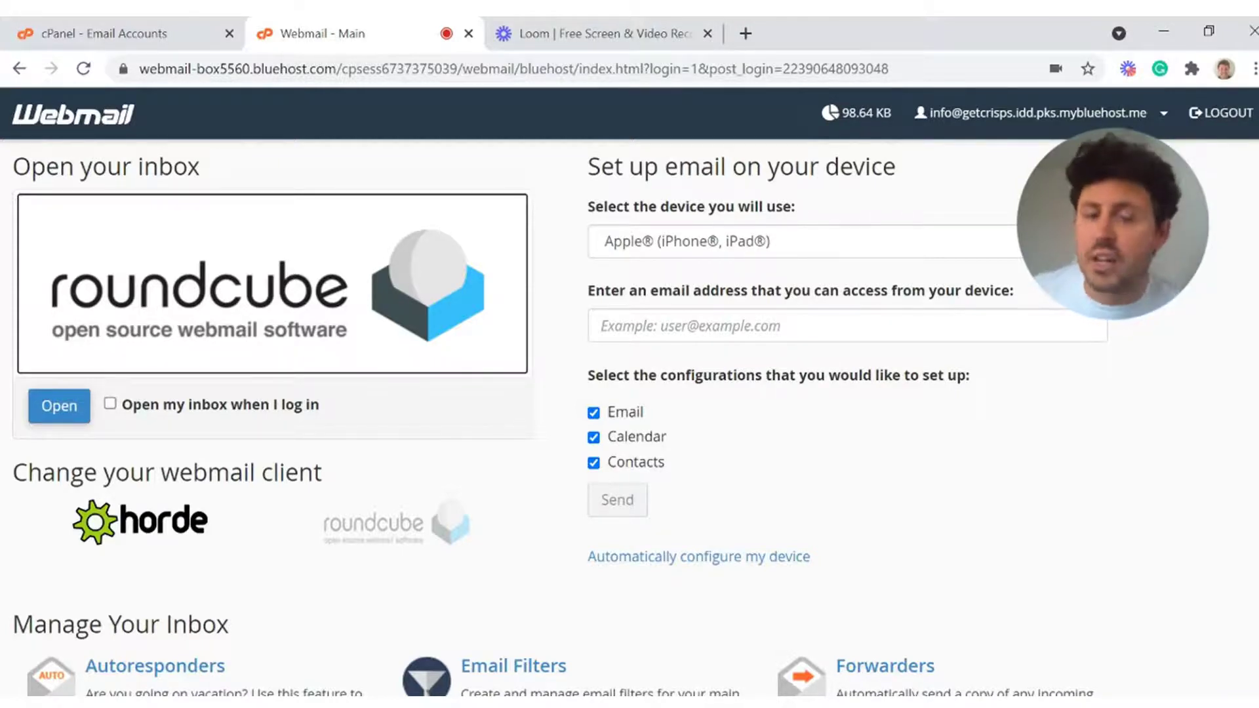
# Launch Roundcube from the Open your inbox section
pyautogui.click(357, 269)
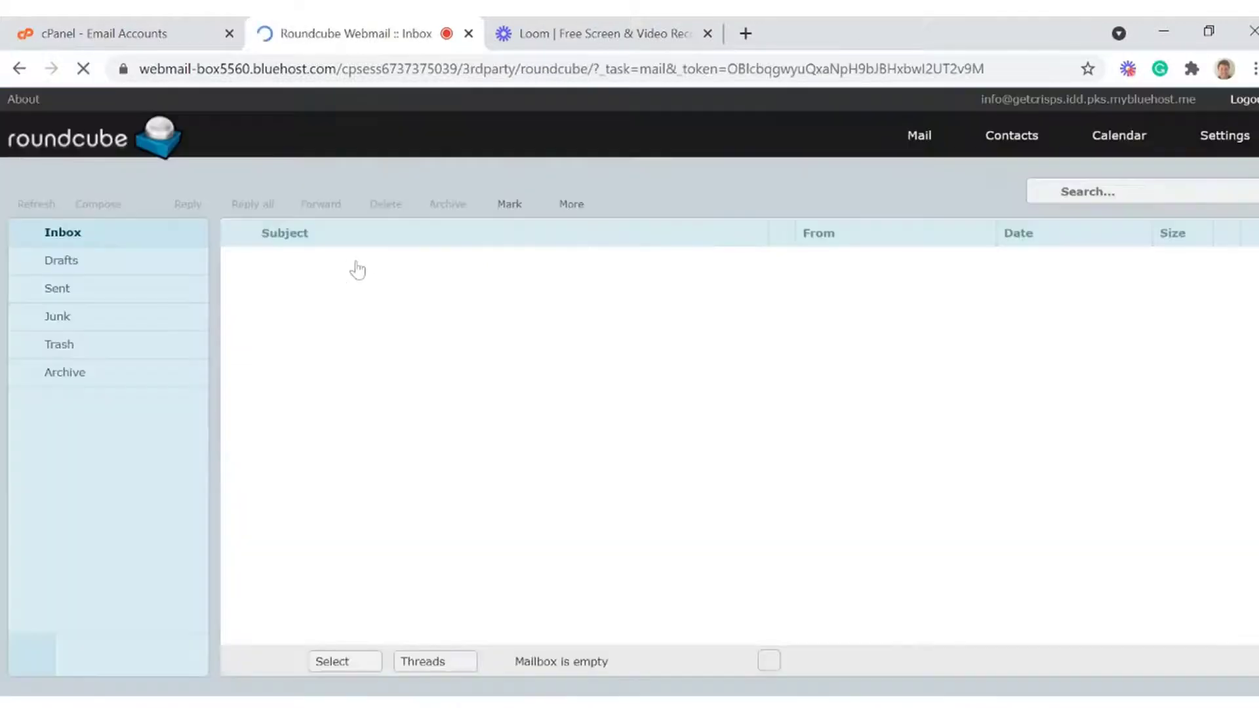